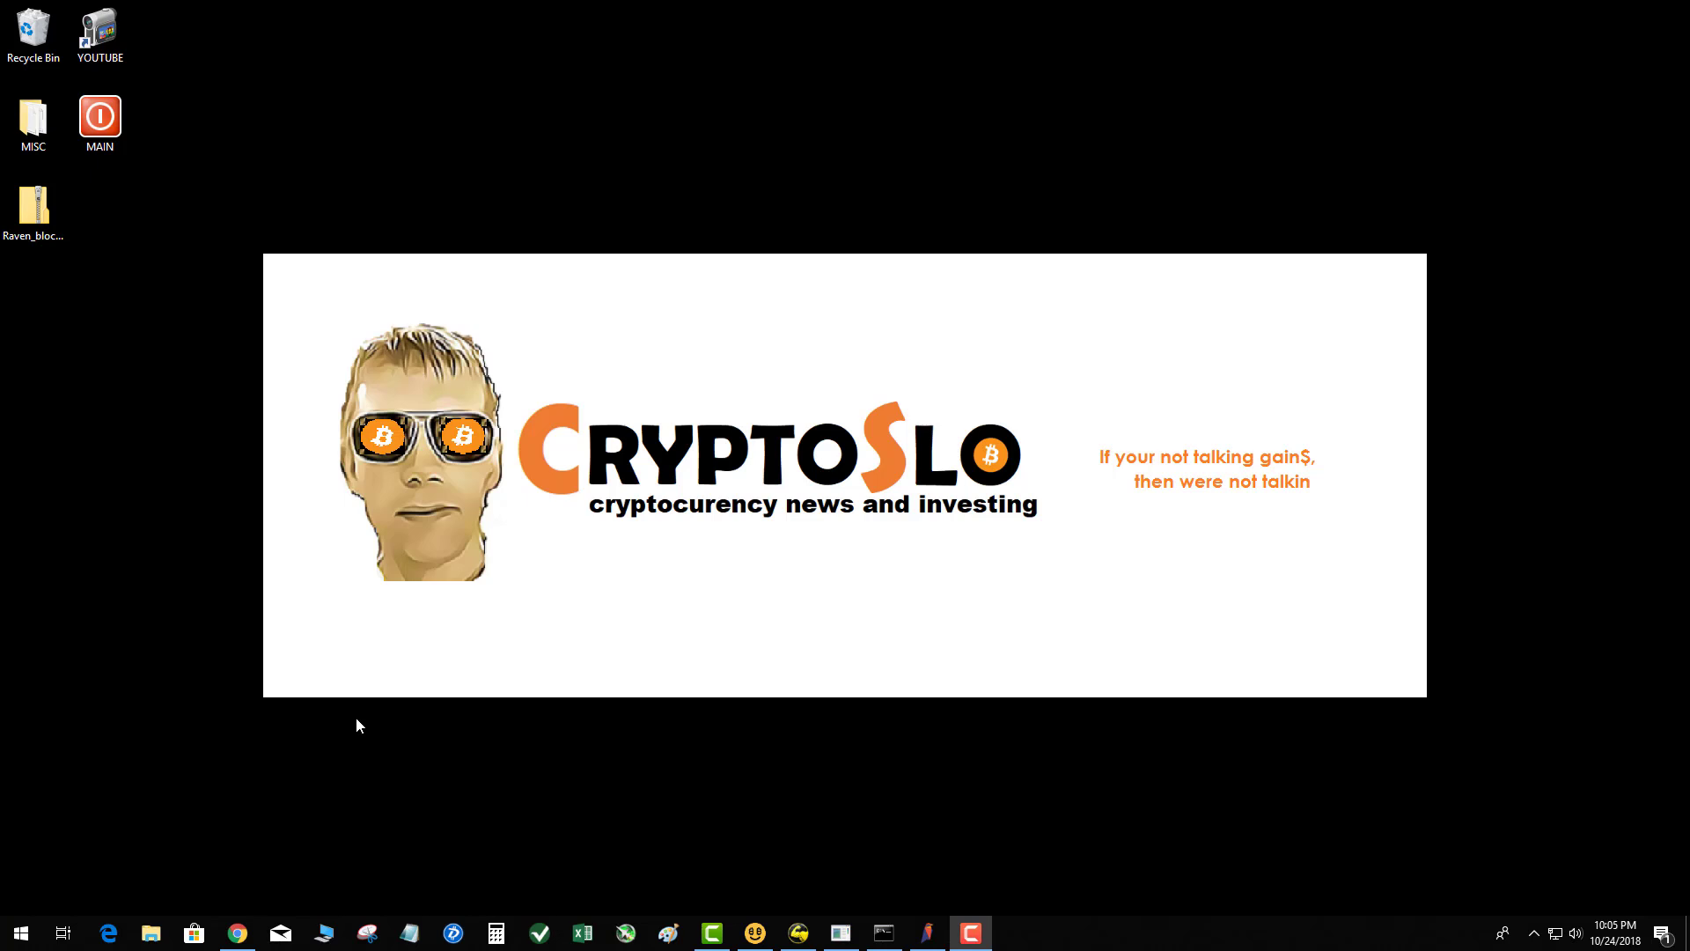
# Check the wallet's sync status (42 weeks behind), hide the overlay, and close Raven Core Wallet
pyautogui.click(928, 934)
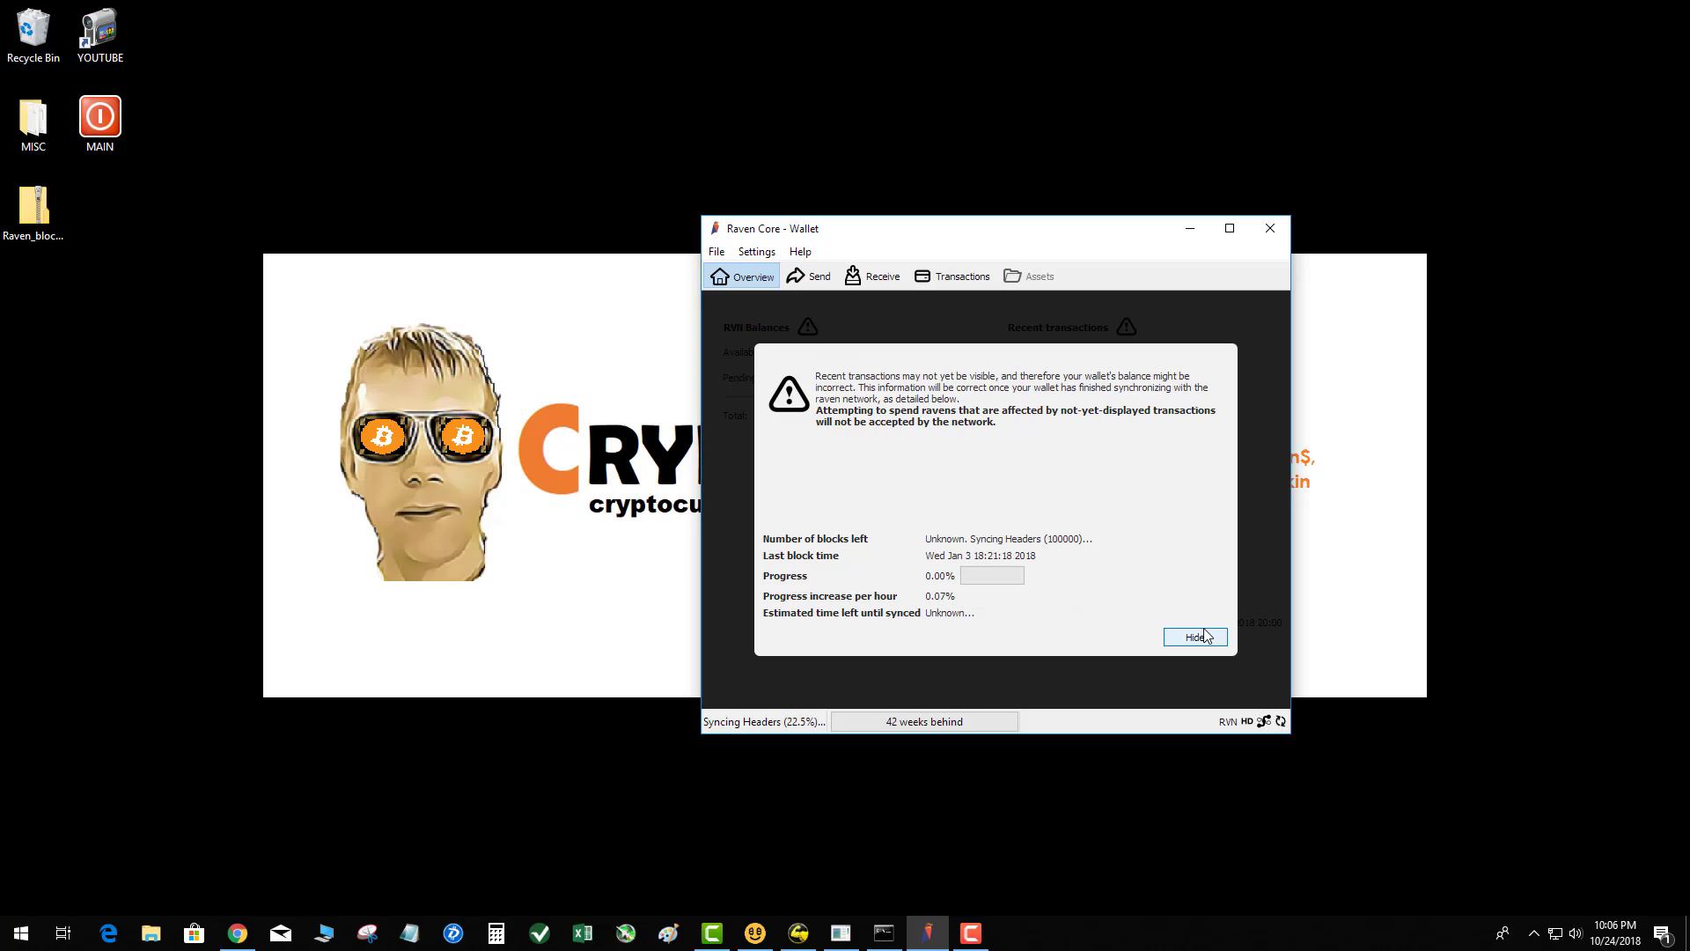
pyautogui.click(1202, 638)
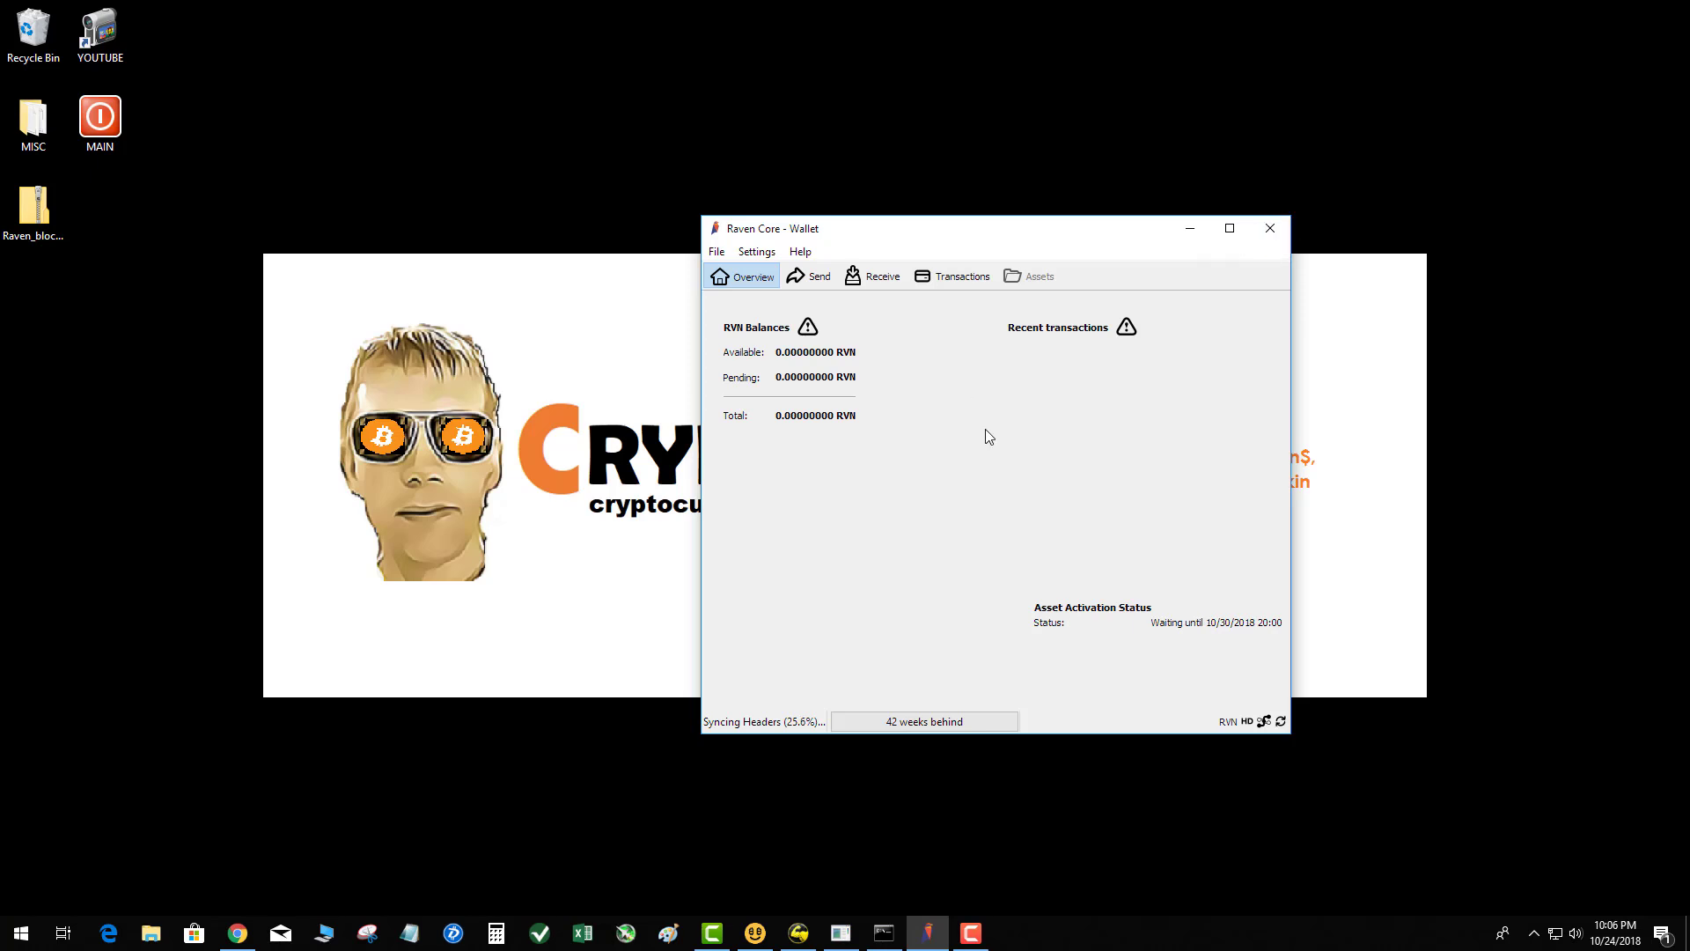
pyautogui.click(1267, 231)
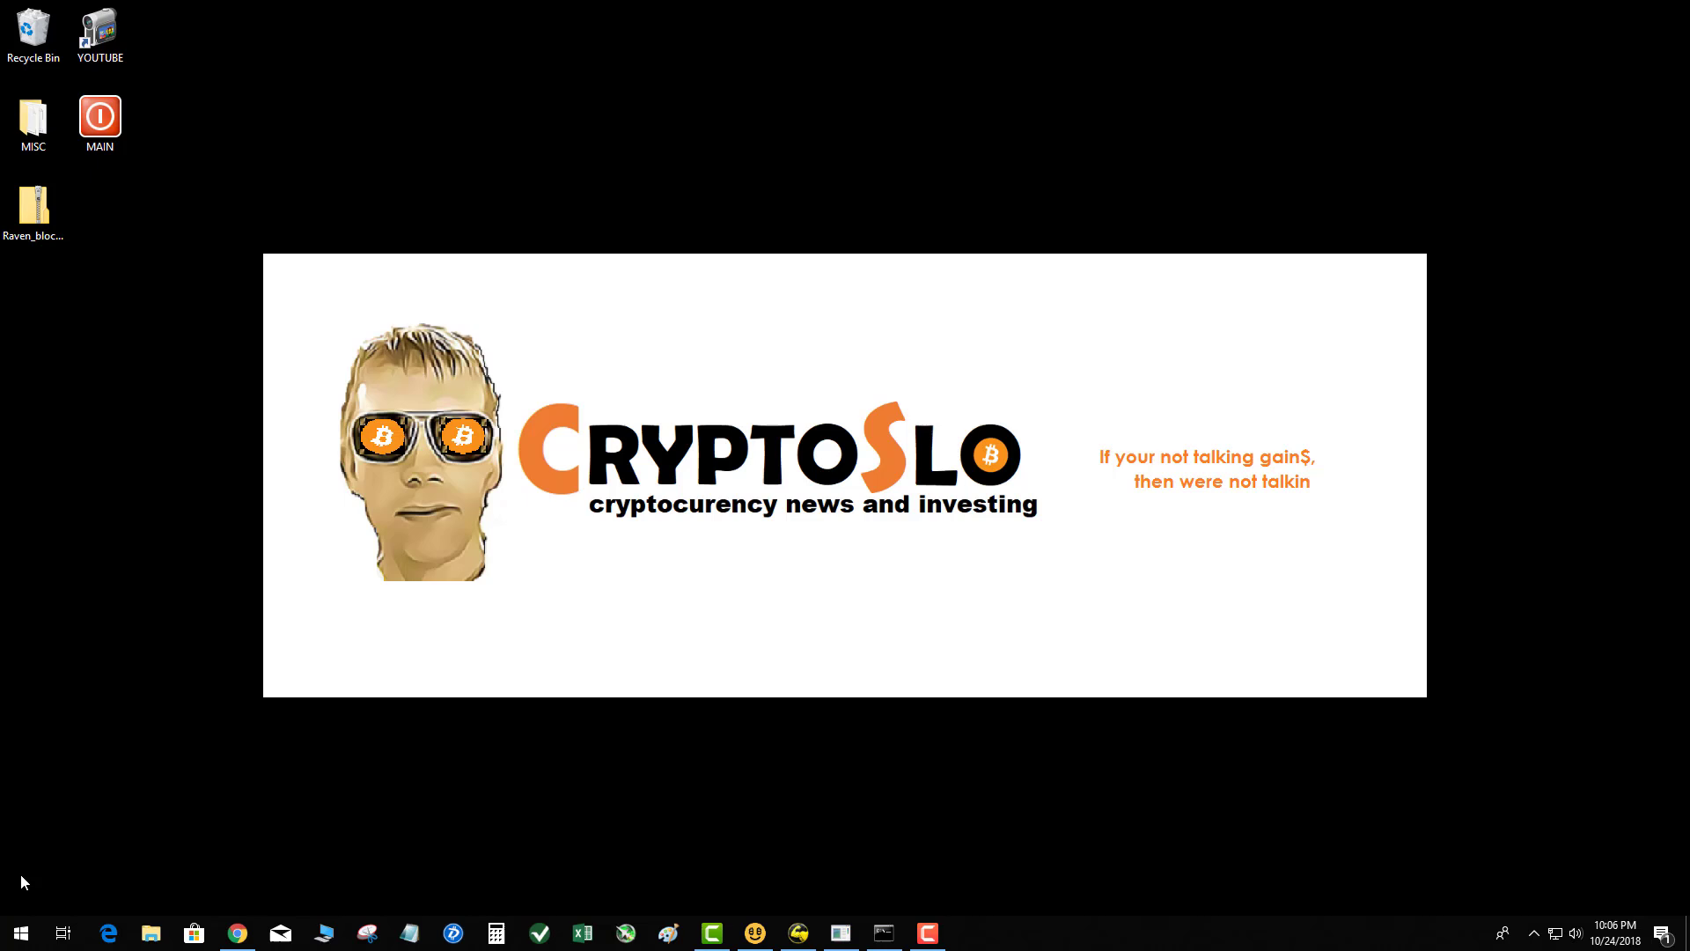
# Go to %APPDATA% and open the Raven data folder under AppData\Roaming
pyautogui.click(22, 940)
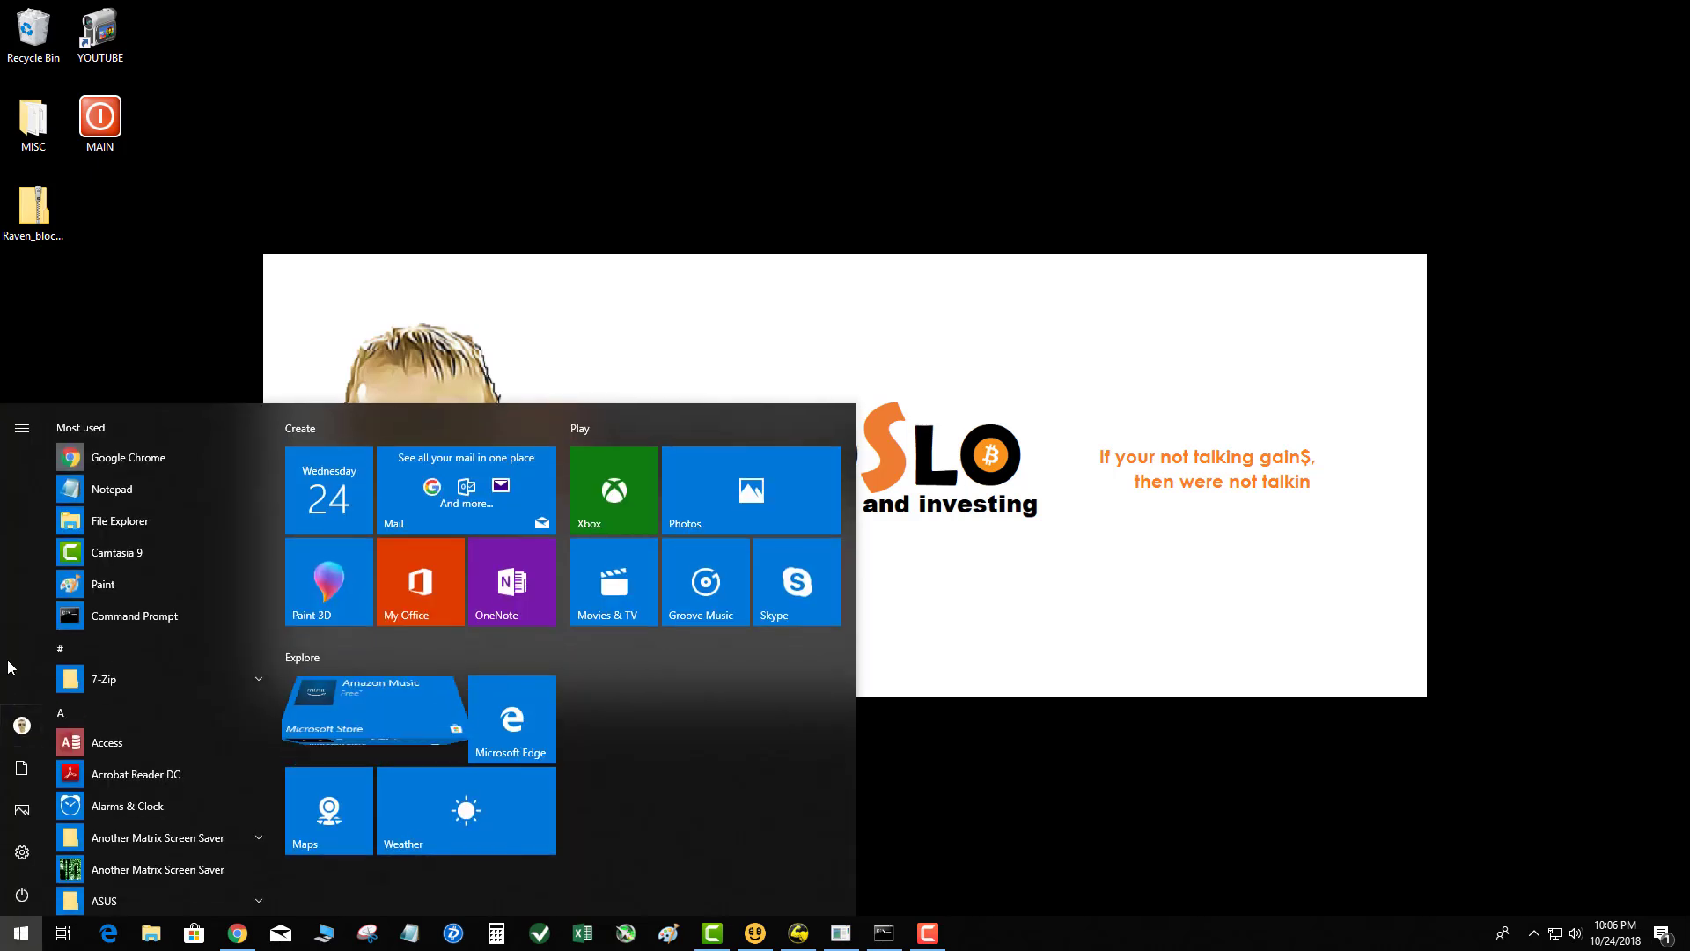
pyautogui.write('%APPDATA')
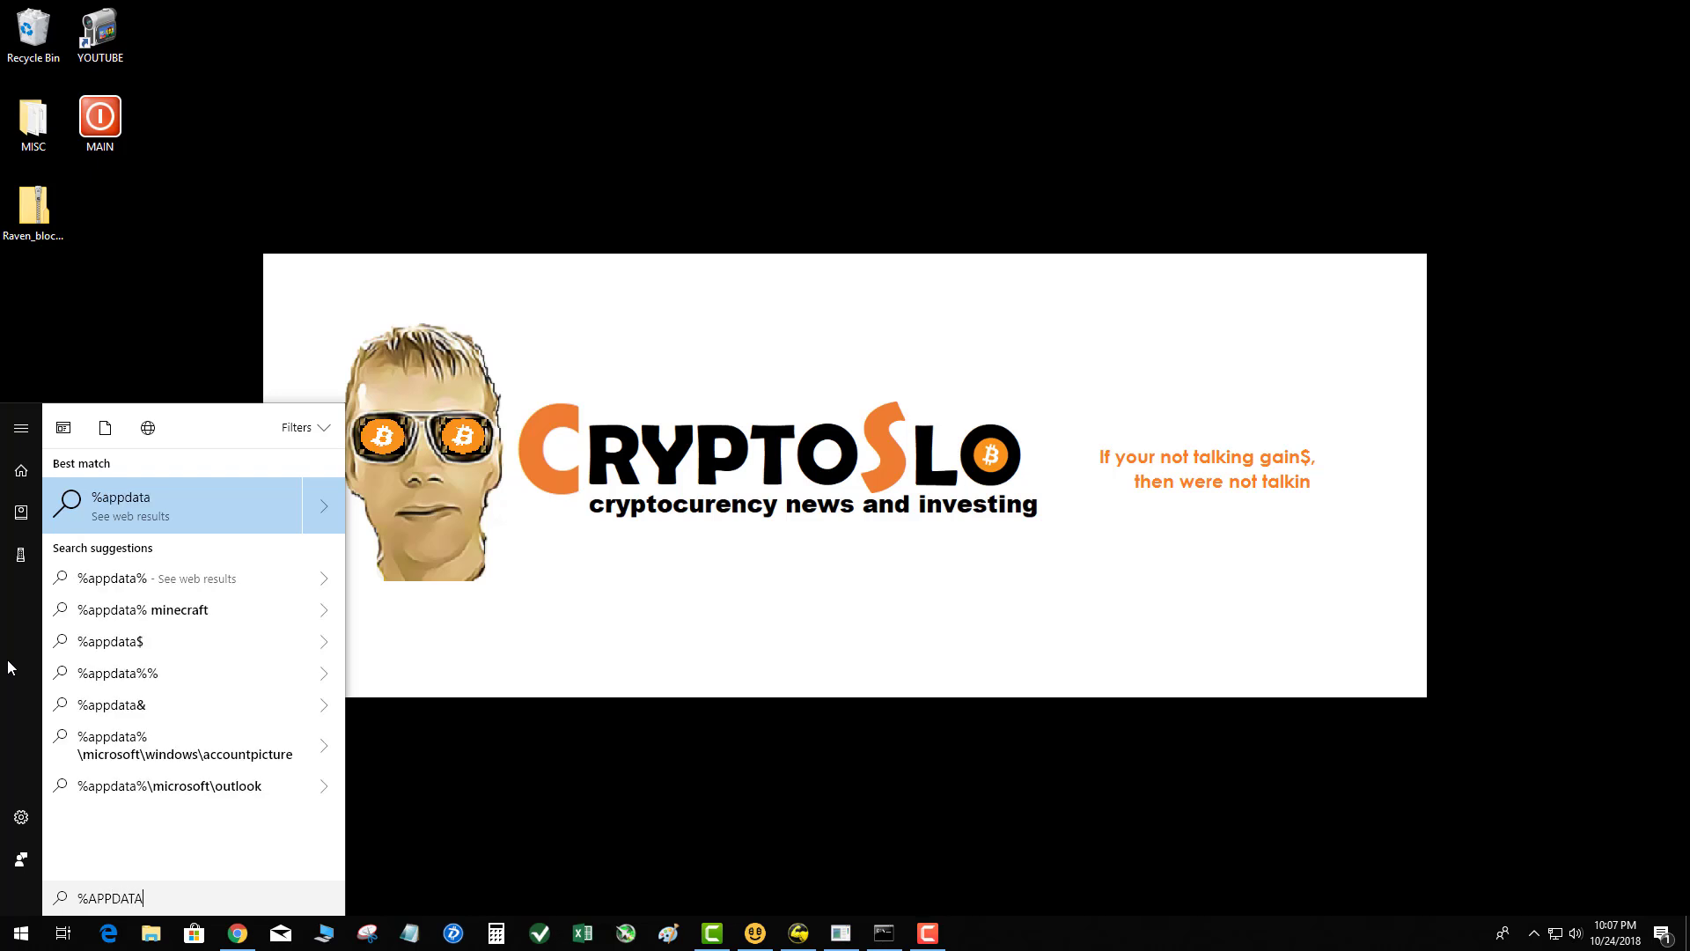
pyautogui.write('%')
pyautogui.press('Return')
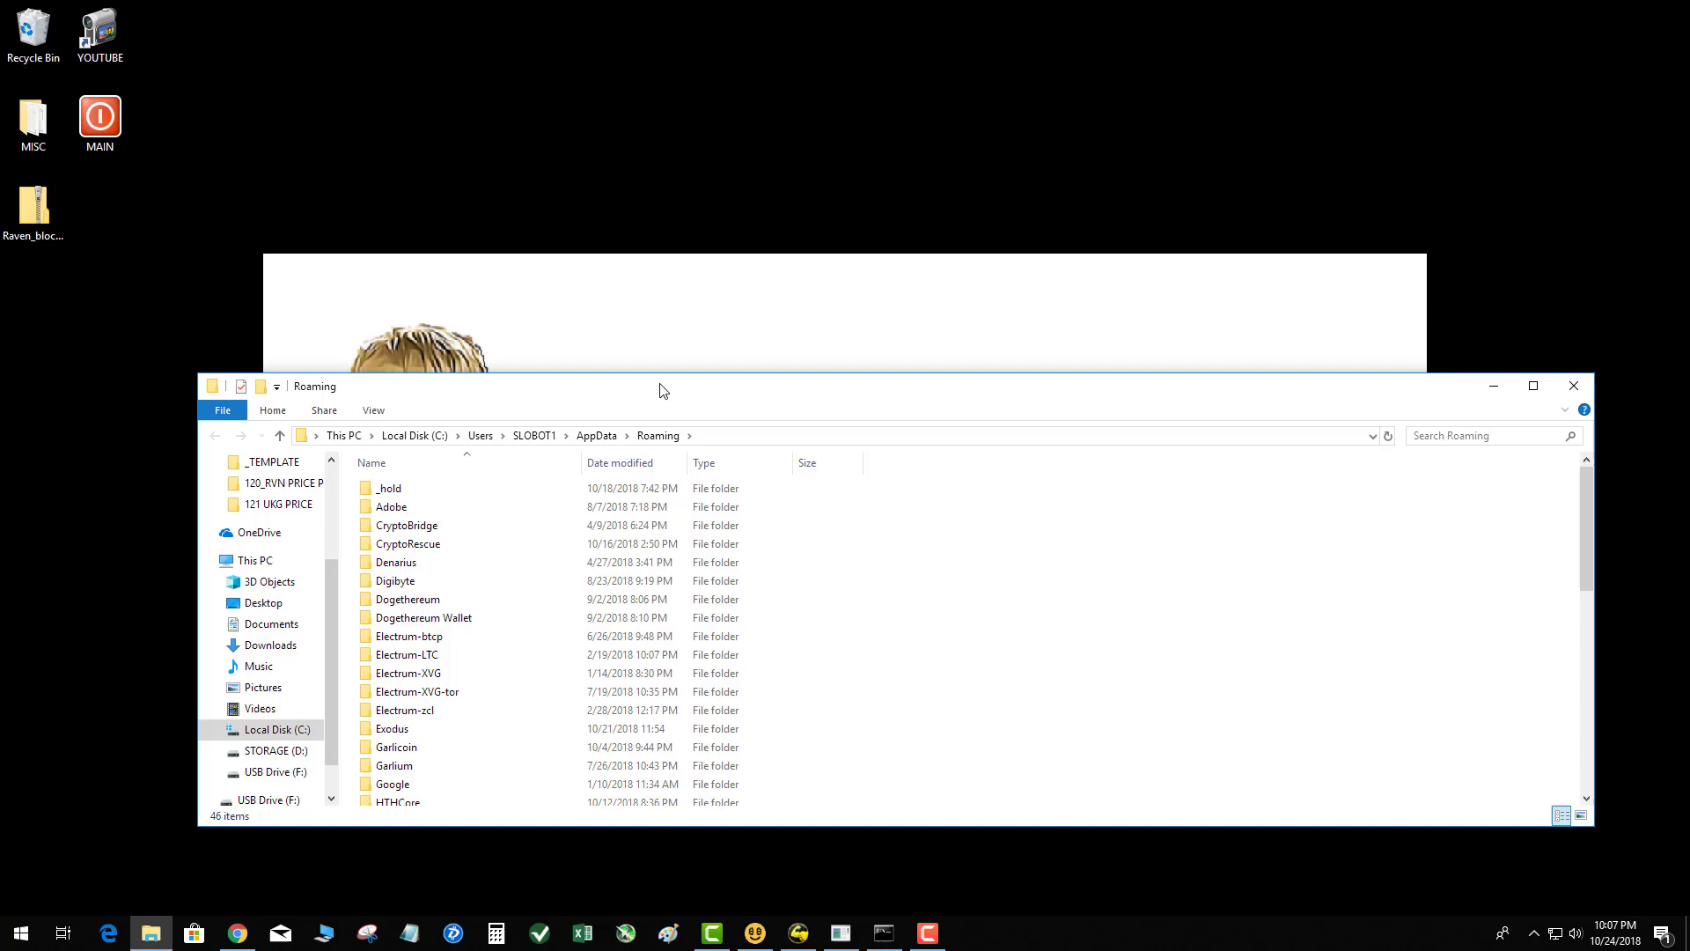
pyautogui.moveTo(660, 385); pyautogui.dragTo(704, 267)
pyautogui.scroll(-5, 596, 392)
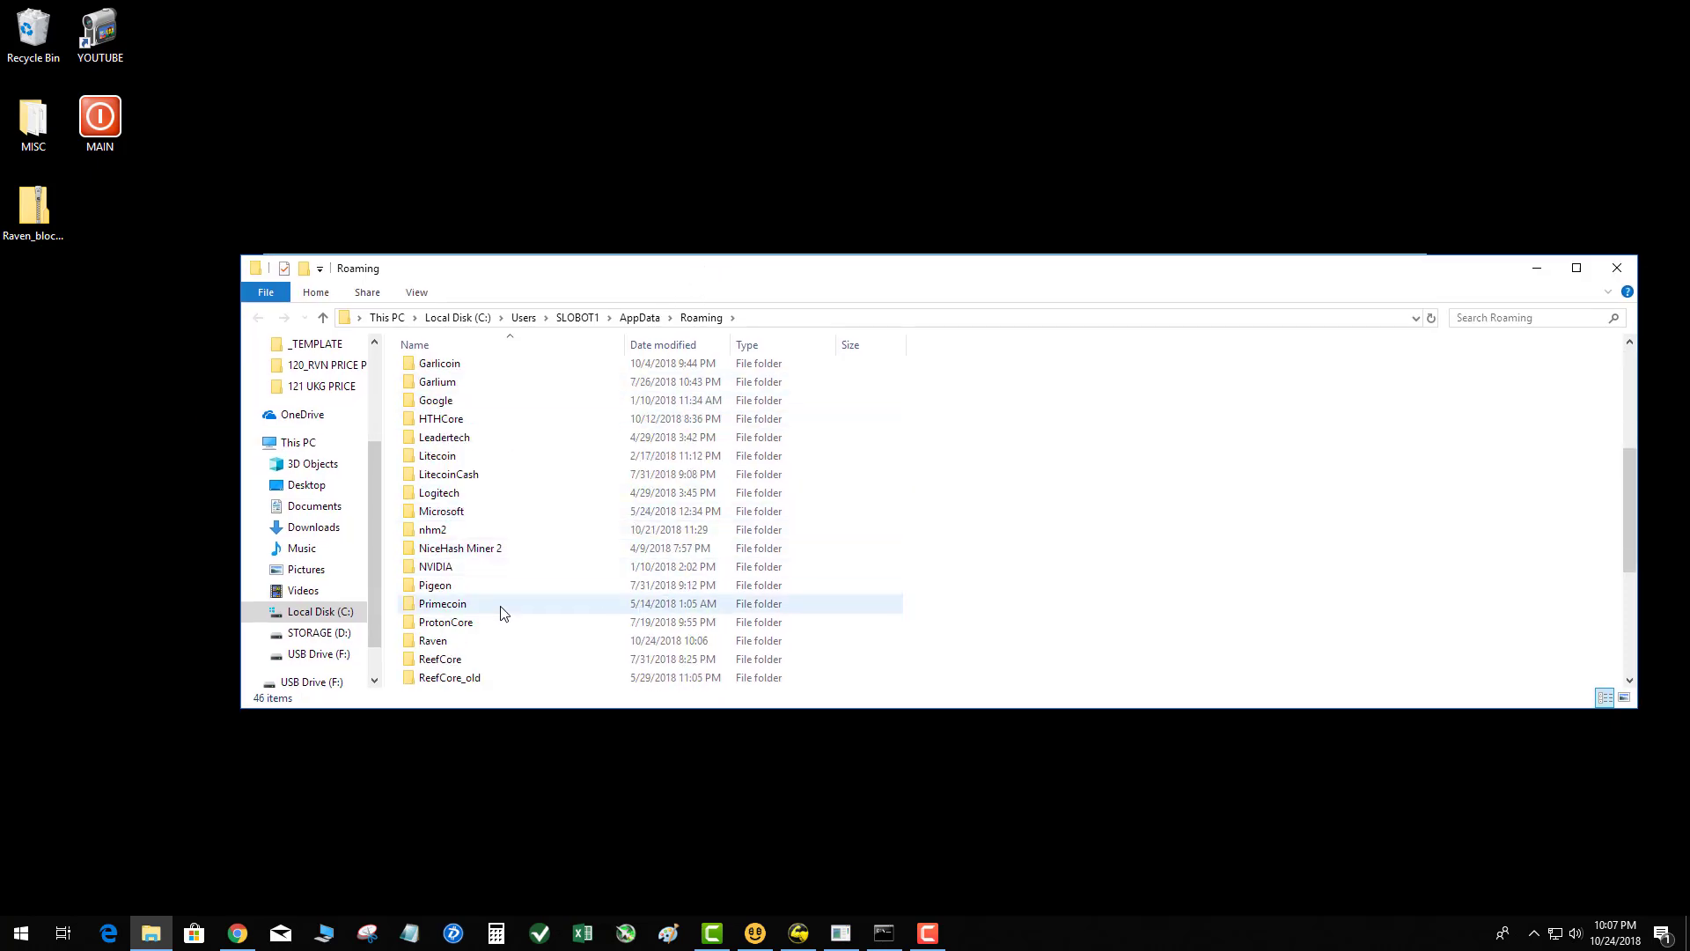
pyautogui.click(435, 642)
pyautogui.doubleClick(438, 642)
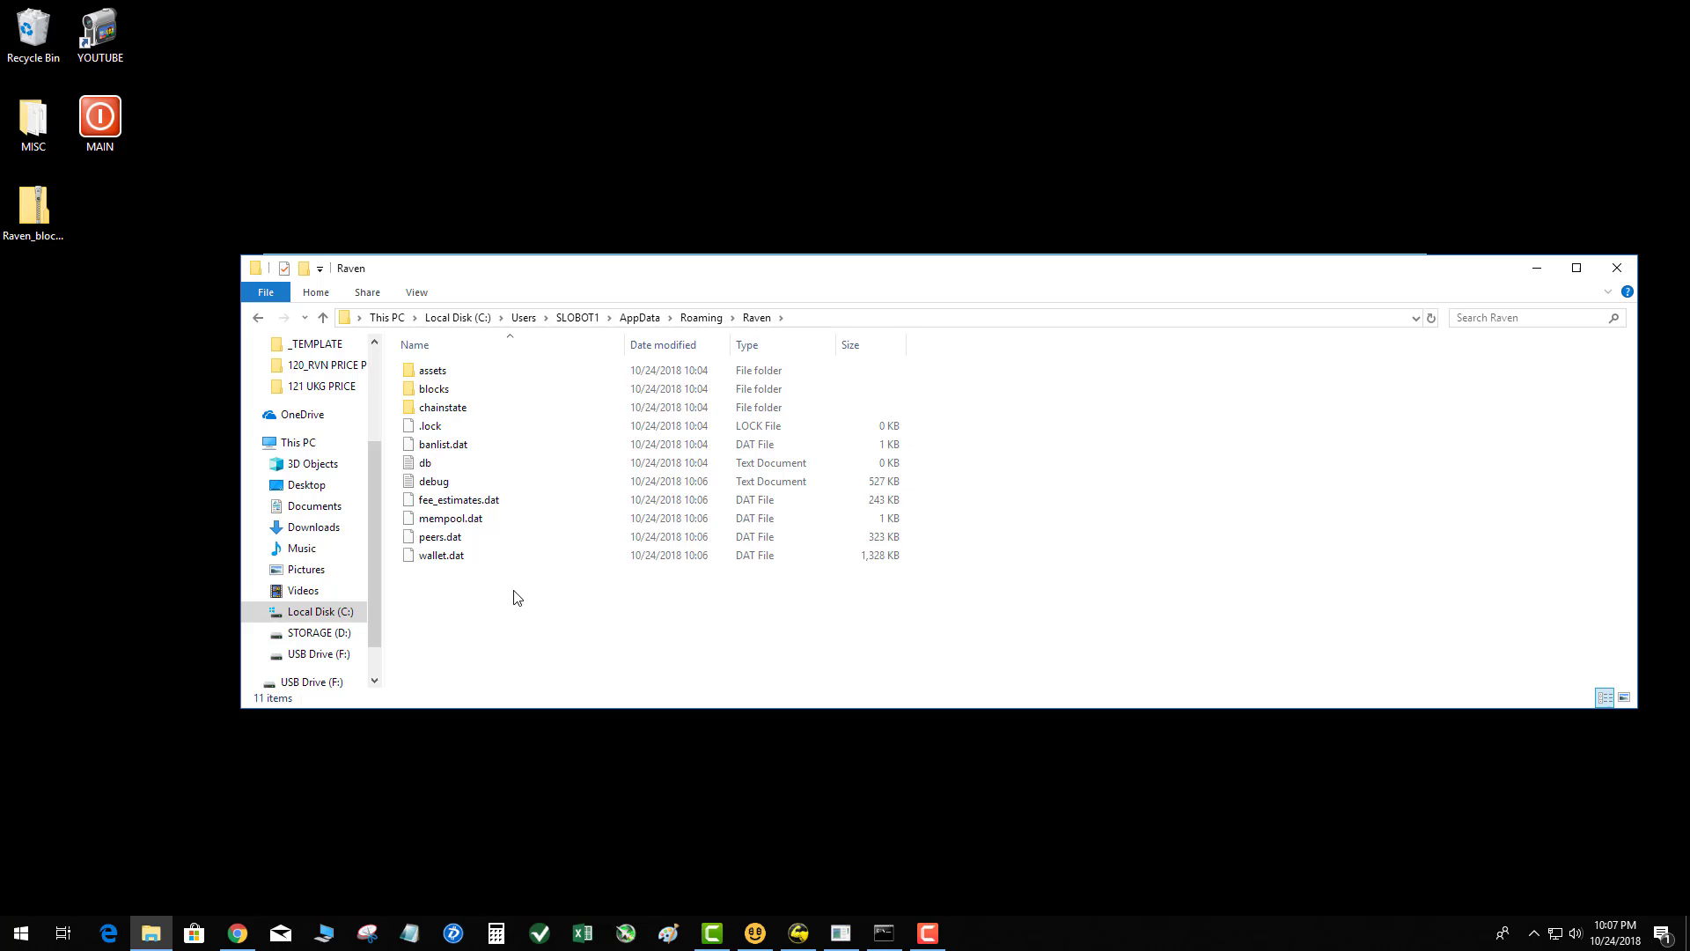
# Delete the ten items from assets to peers.dat, keeping only wallet.dat, then return to Chrome
pyautogui.click(466, 538)
pyautogui.keyDown('shift'); pyautogui.click(432, 374); pyautogui.keyUp('shift')
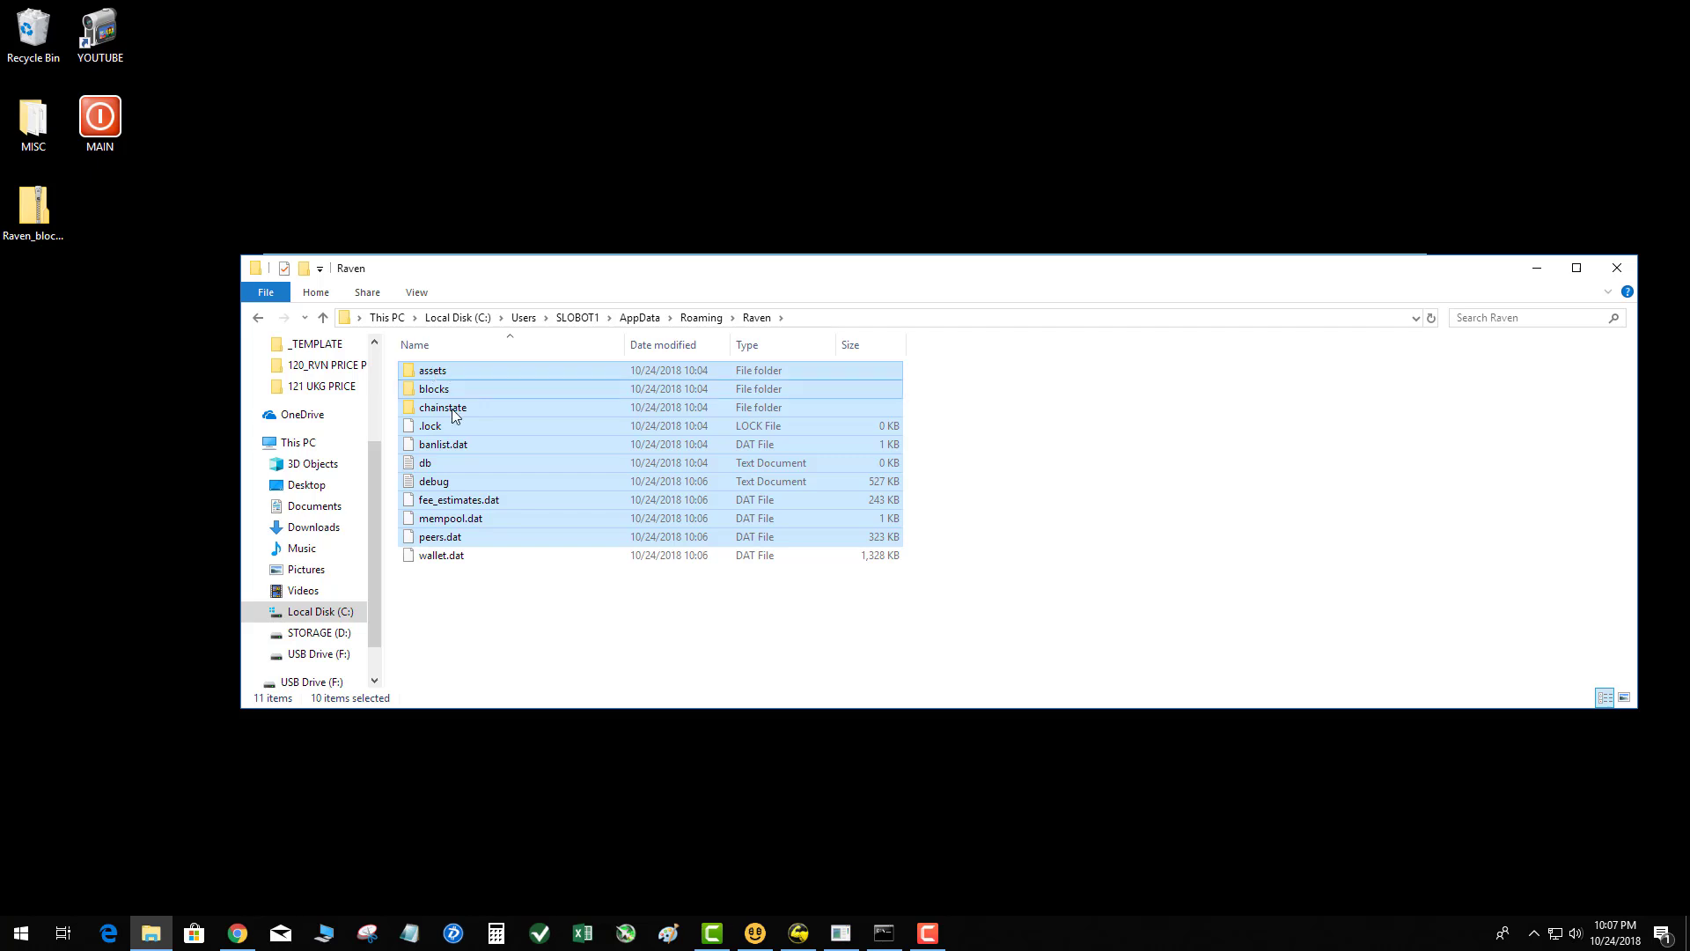
pyautogui.rightClick(501, 423)
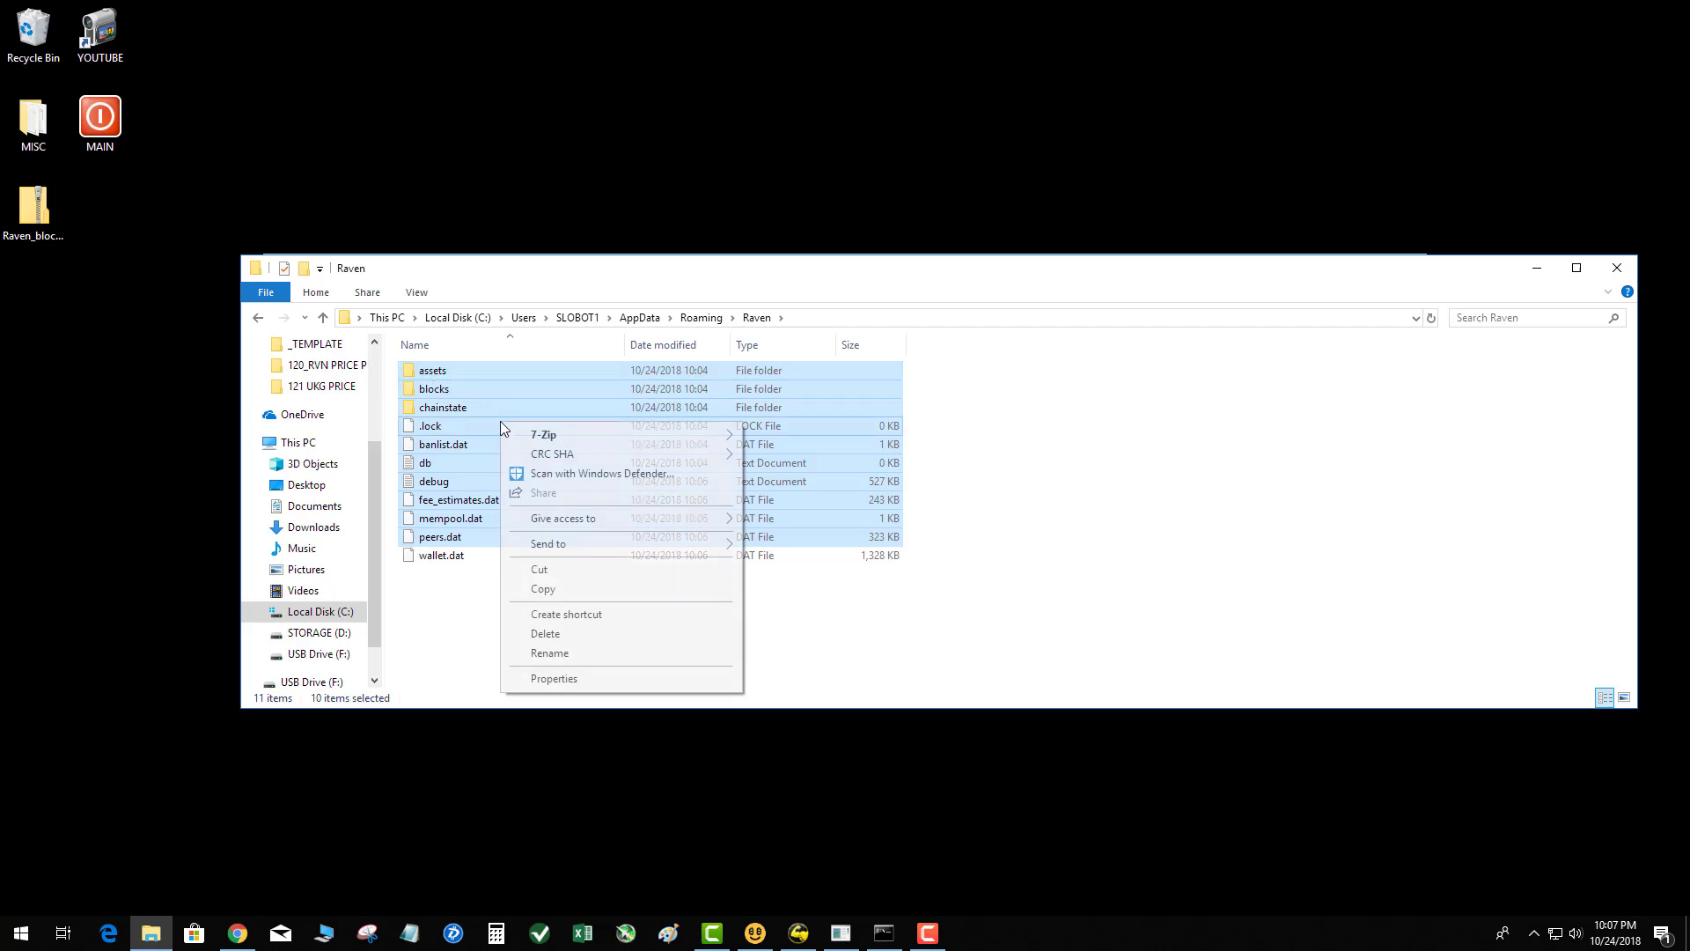
pyautogui.click(558, 633)
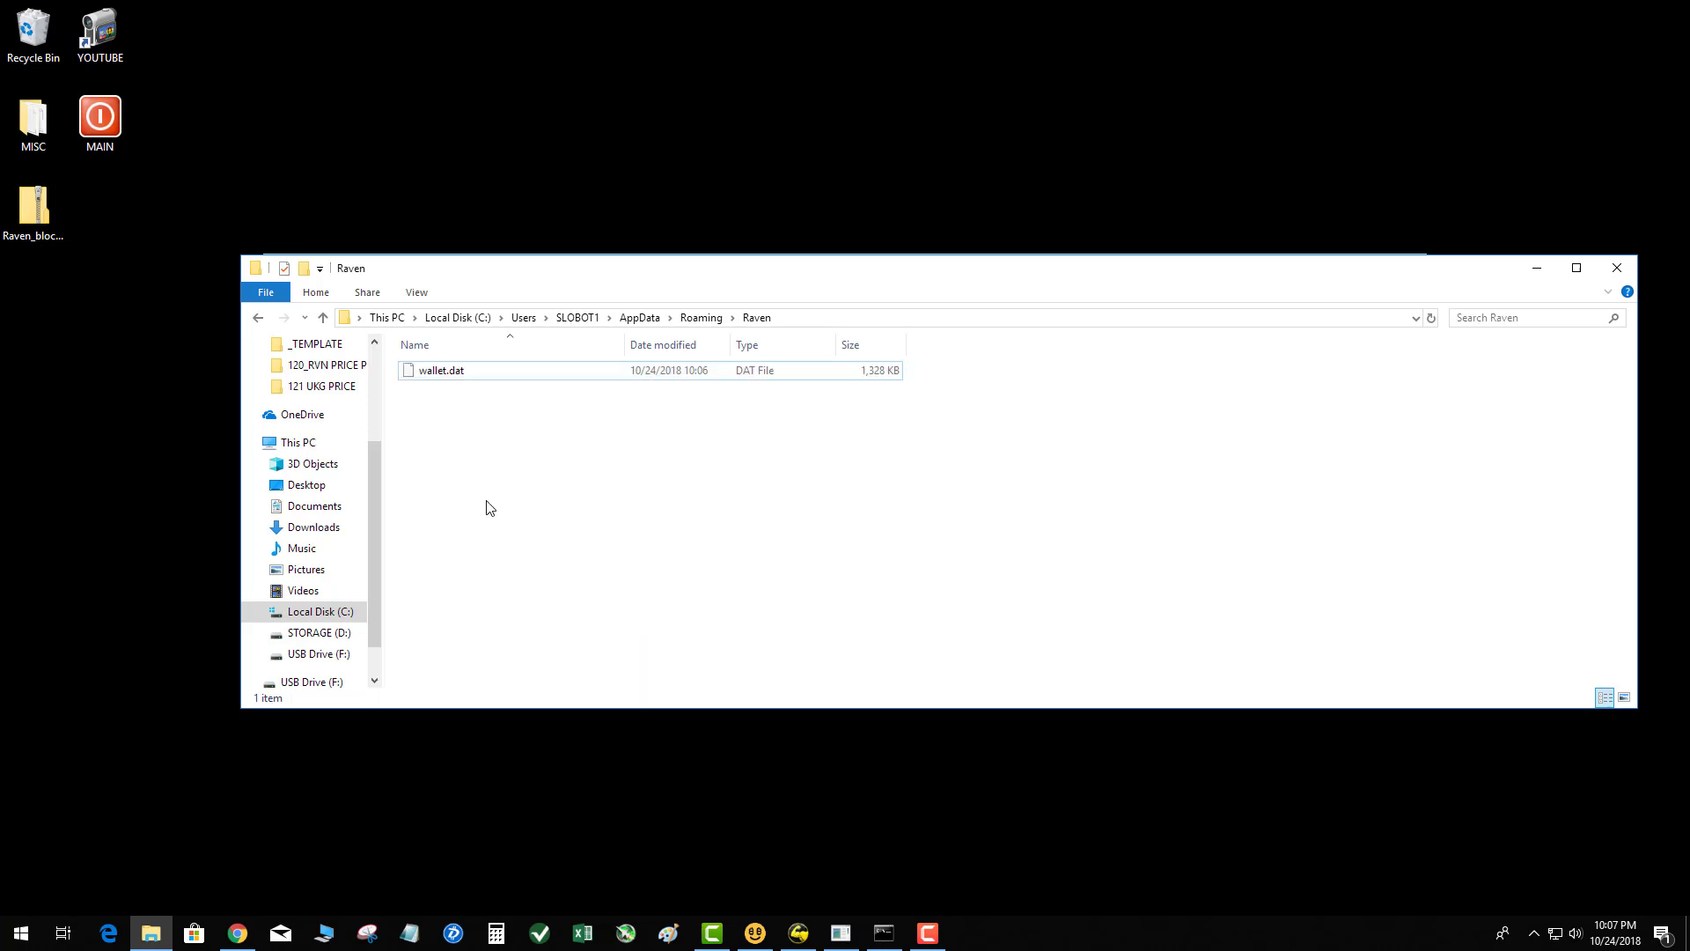
pyautogui.click(238, 933)
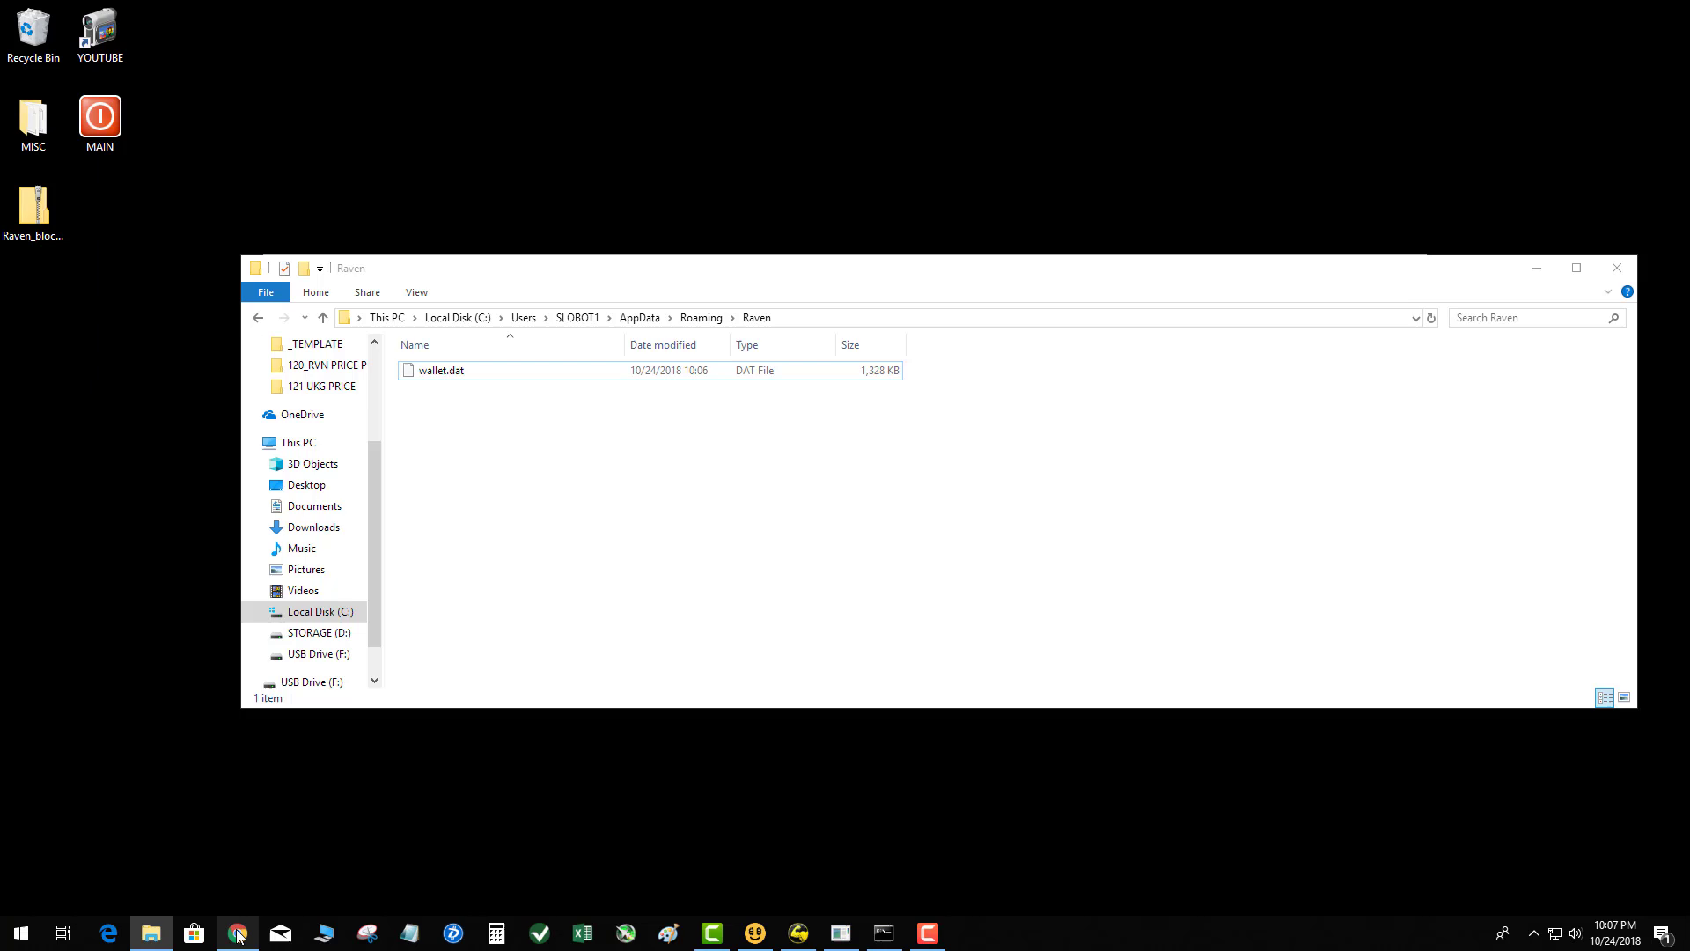
# Open the CryptoChainer N-Z blockchain downloads list from the TOOLS bookmarks in a new tab
pyautogui.click(240, 18)
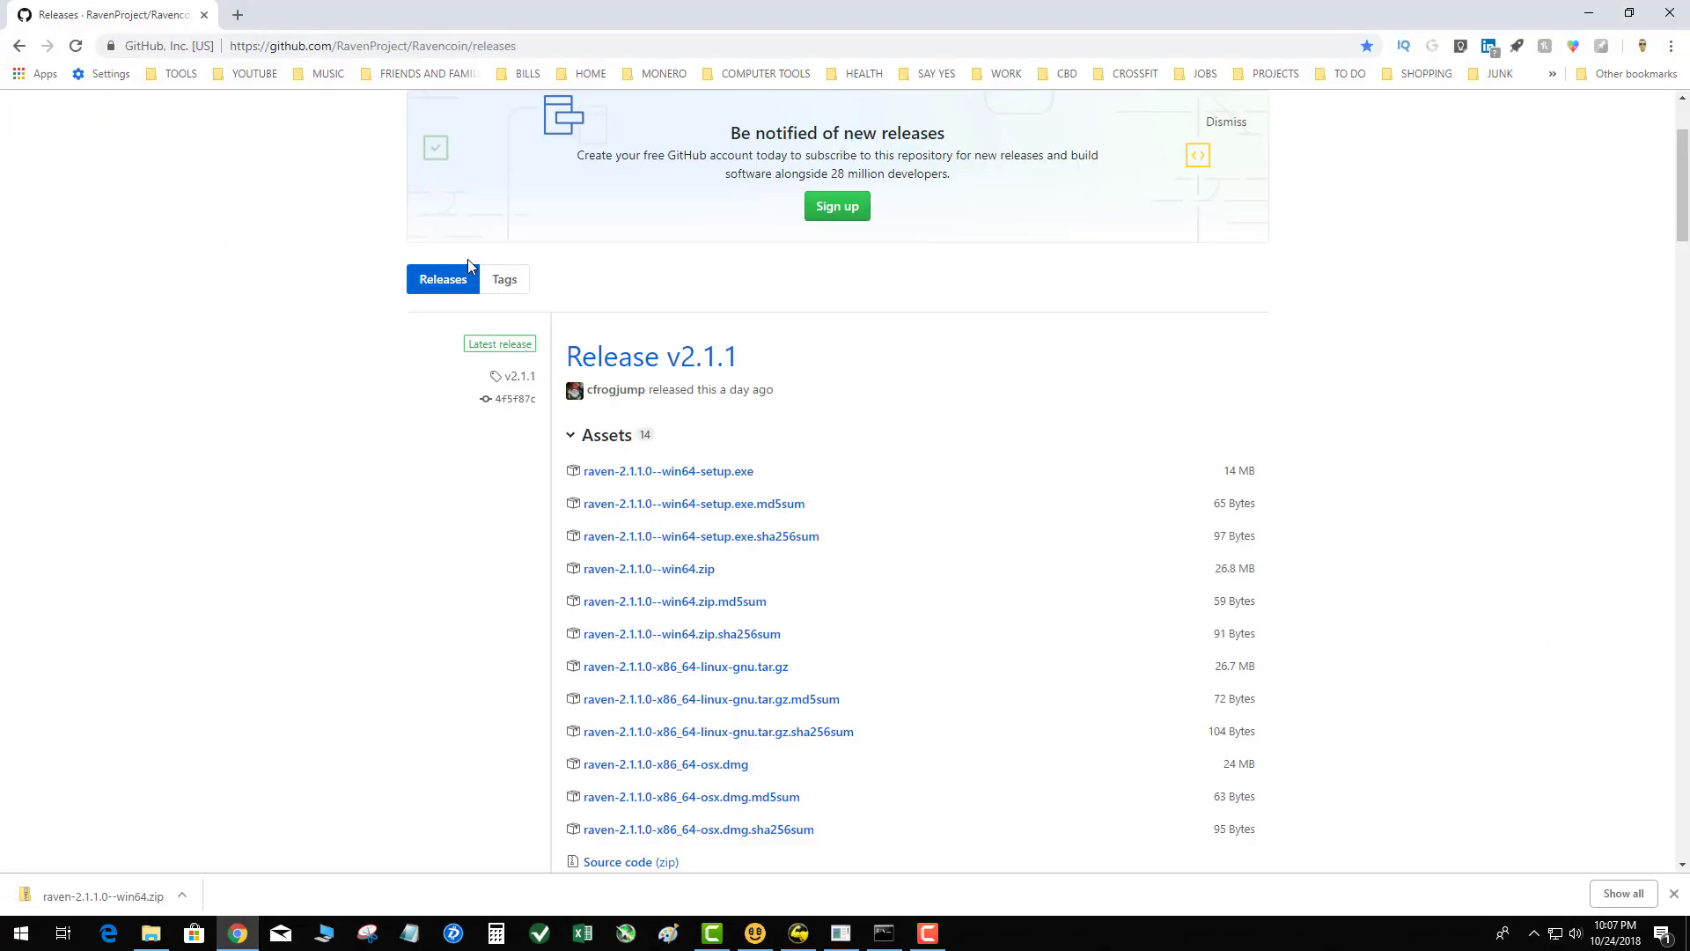
pyautogui.click(179, 74)
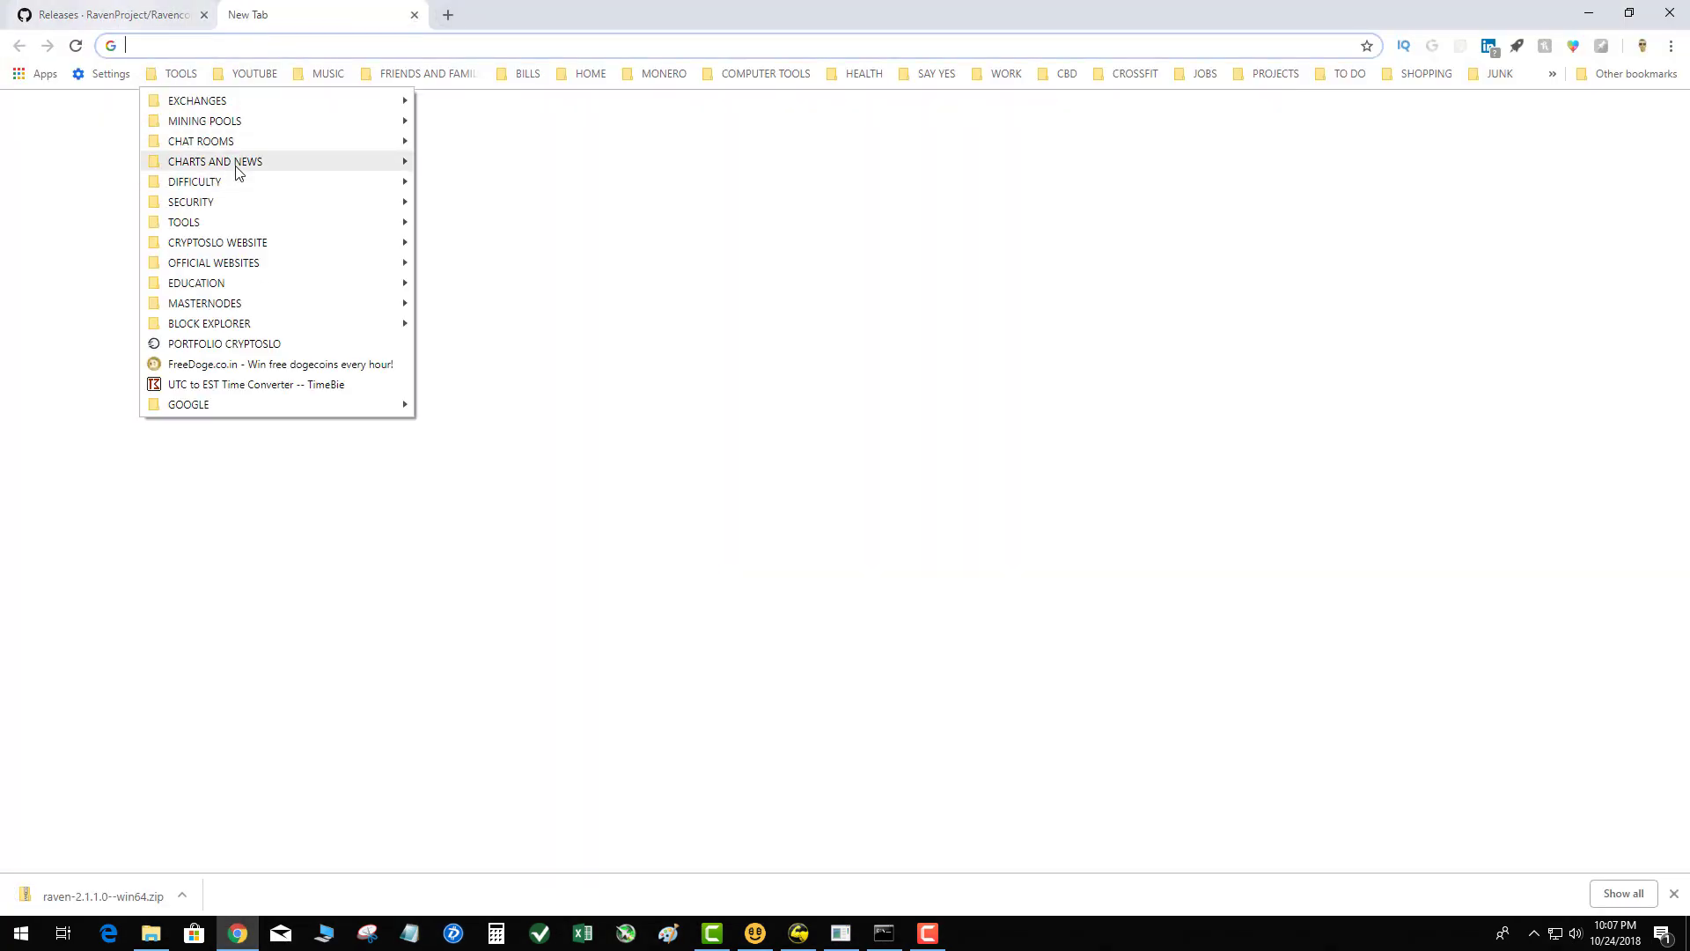
pyautogui.moveTo(239, 222)
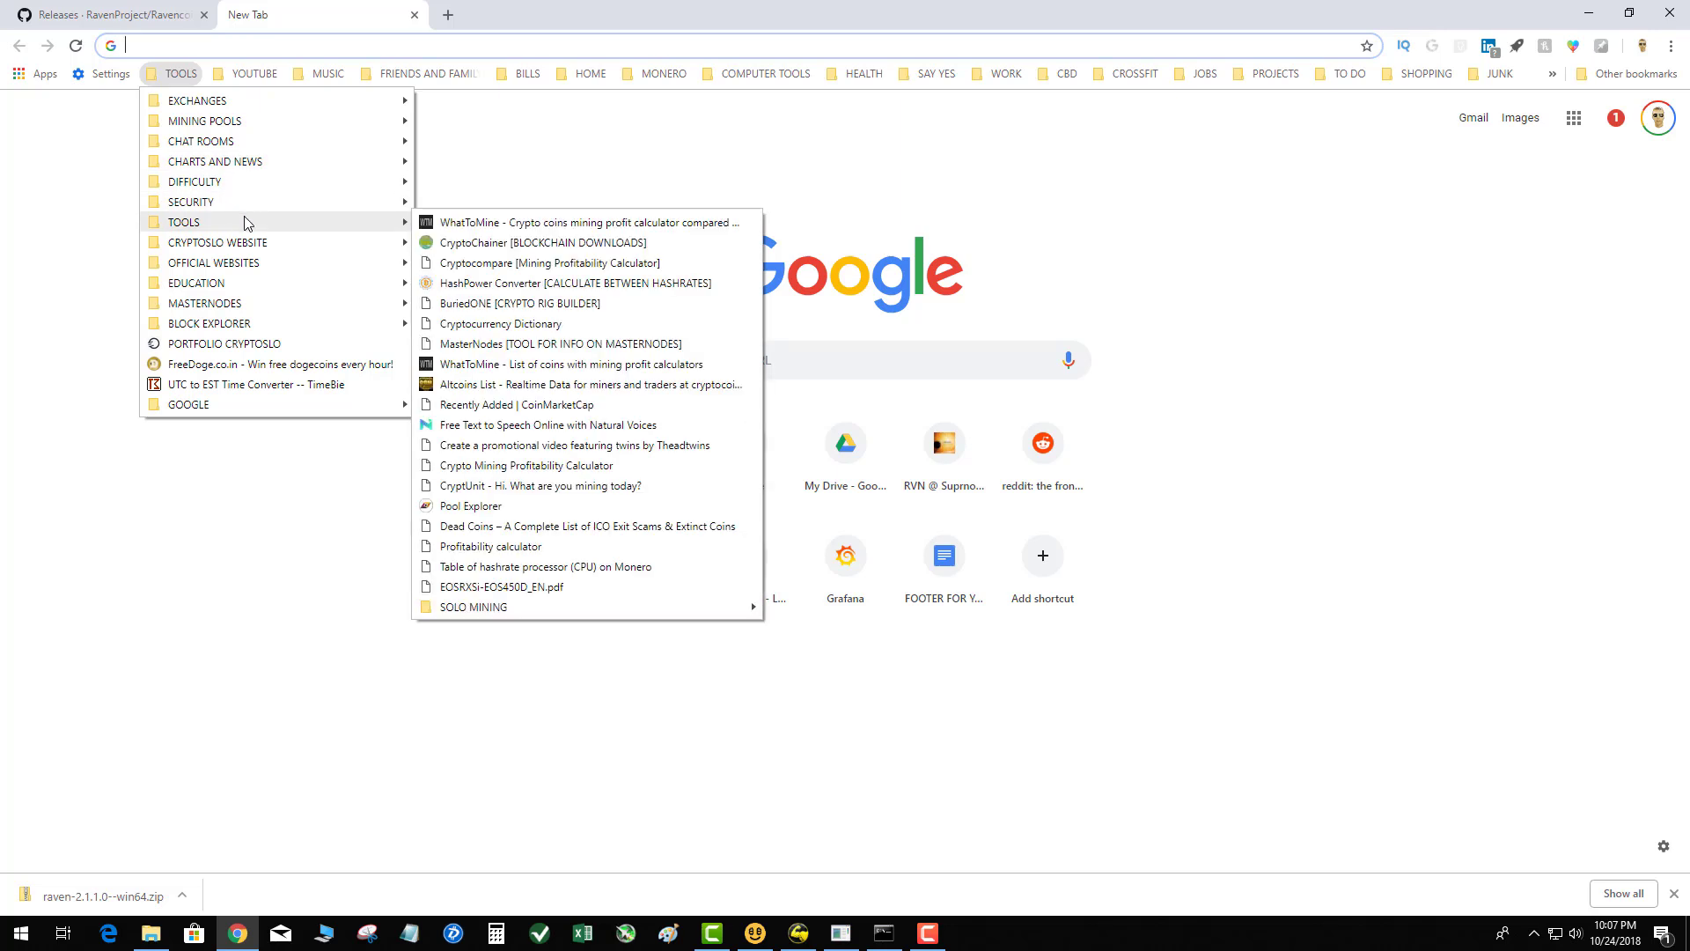
pyautogui.click(529, 243)
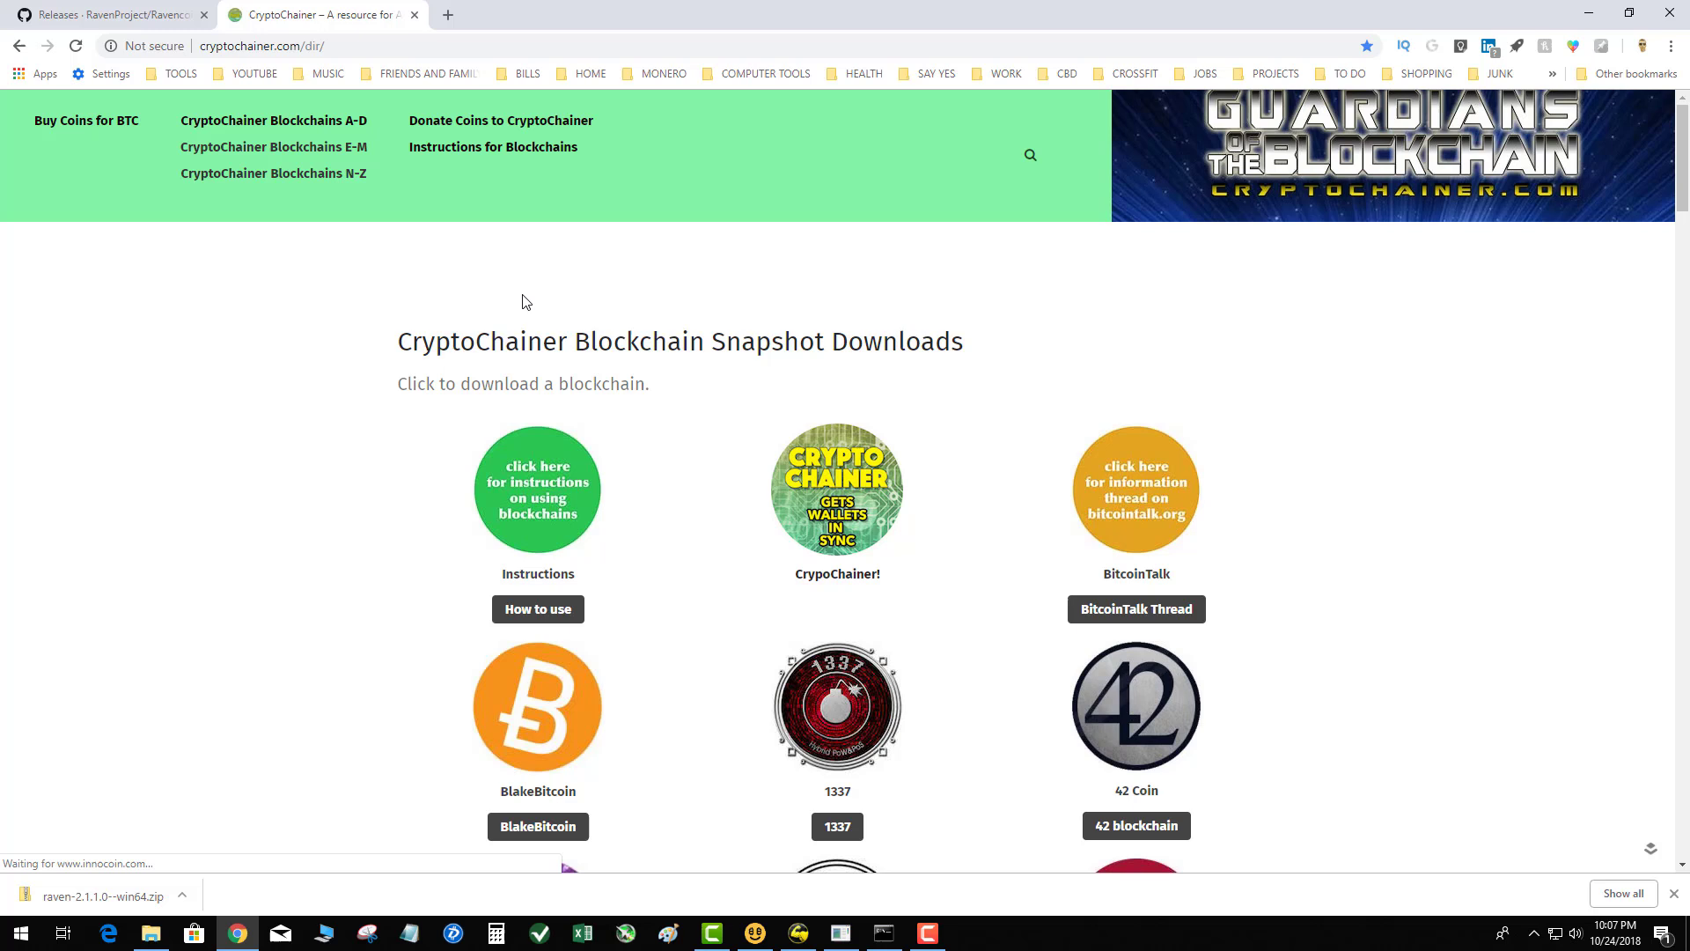
pyautogui.click(272, 174)
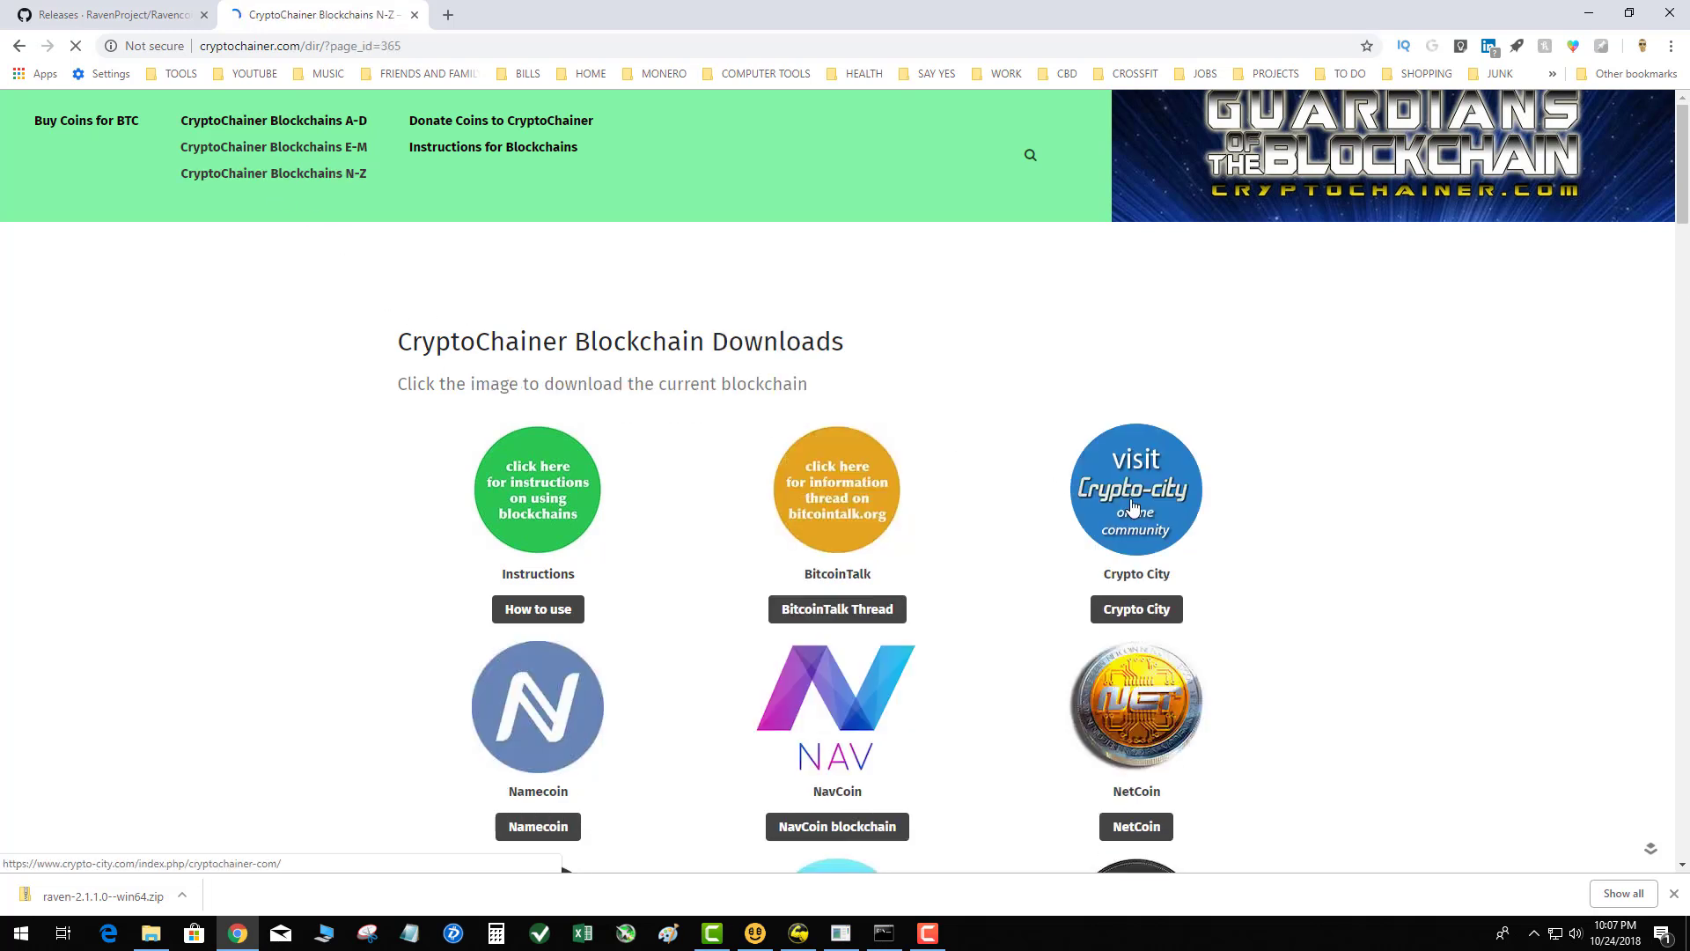
pyautogui.scroll(-5, 1021, 545)
pyautogui.scroll(-9, 1049, 555)
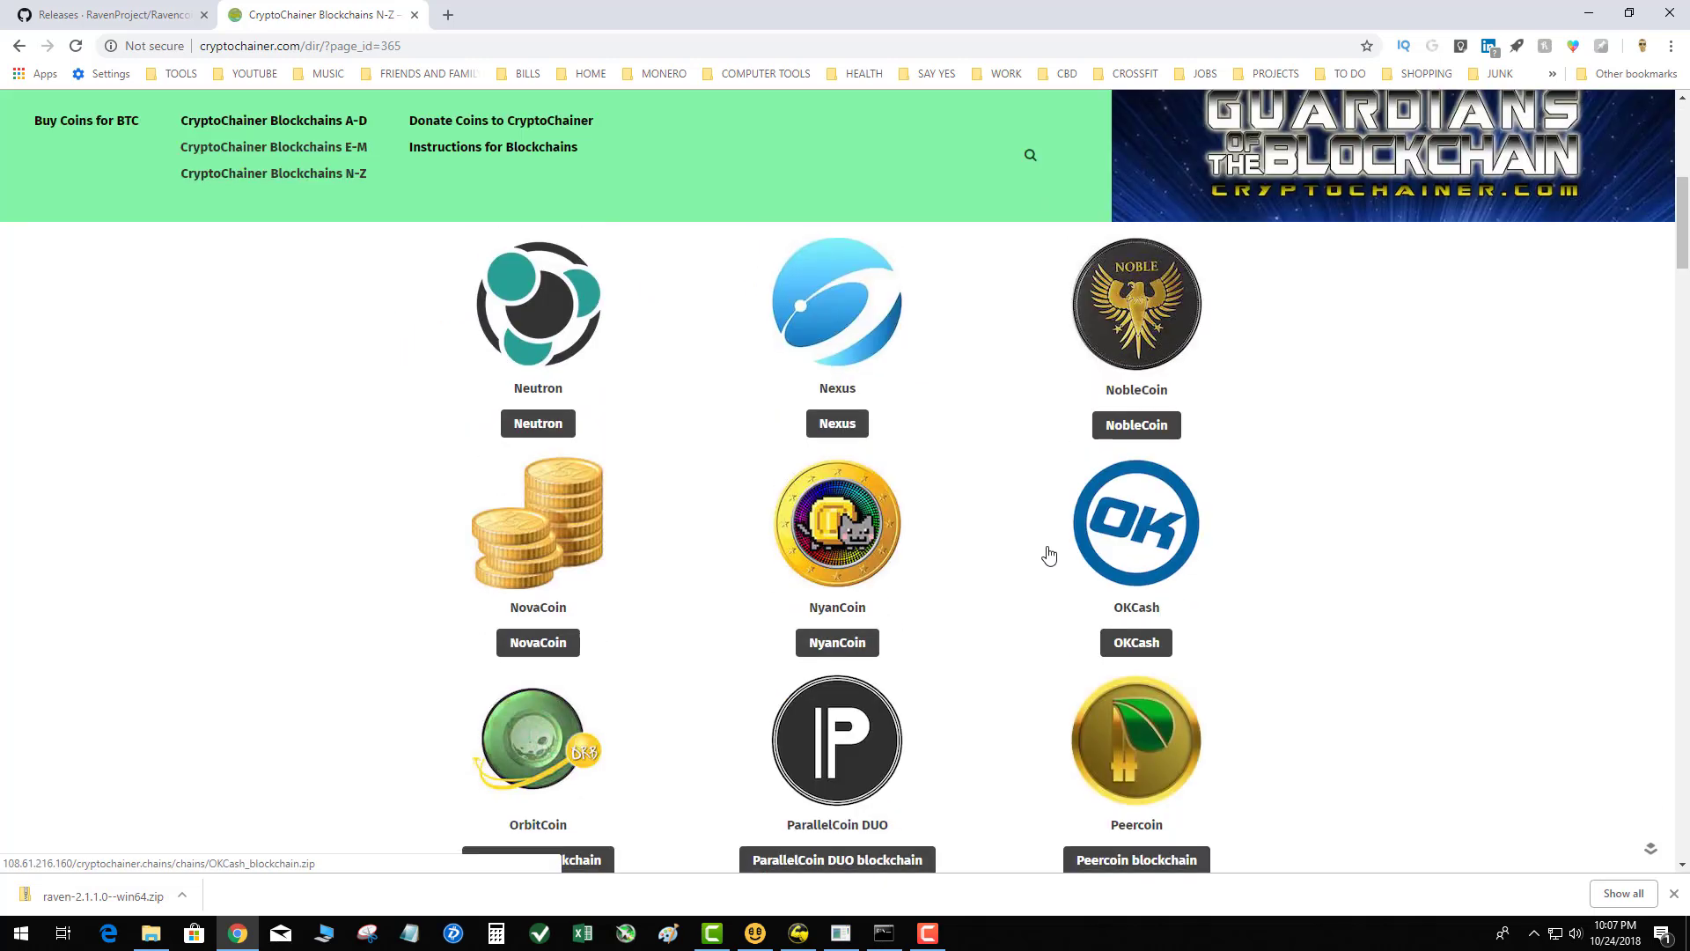
pyautogui.scroll(-5, 1050, 553)
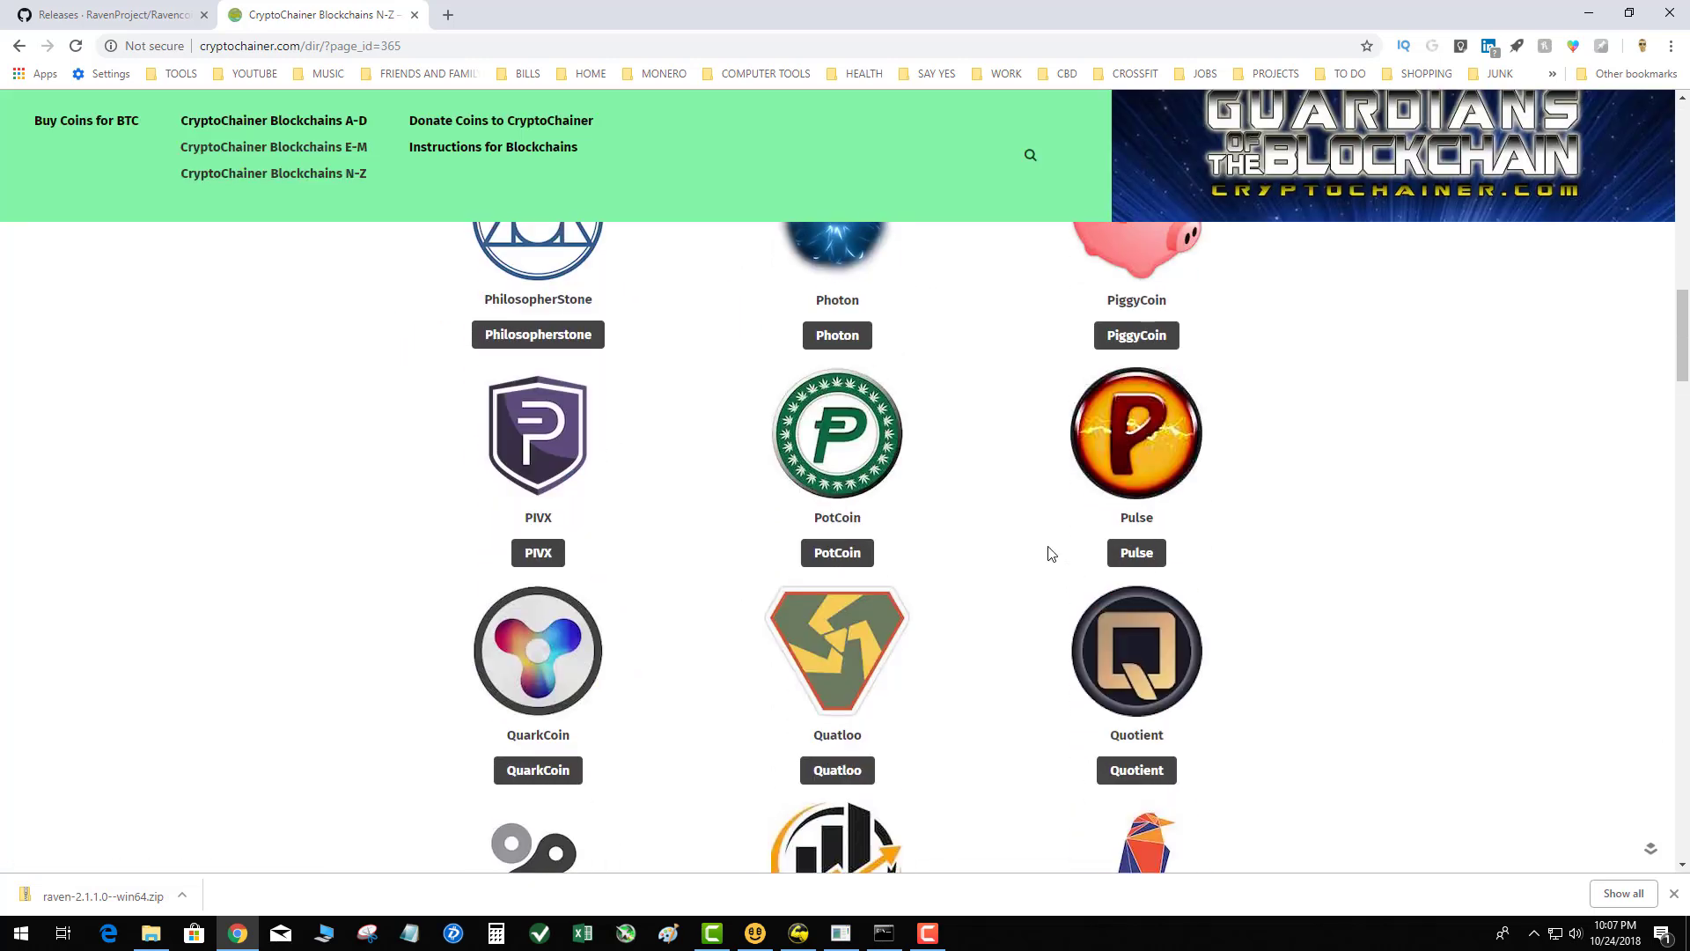
# Save the Raven blockchain snapshot zip to the desktop, then close the download bar and the browser
pyautogui.click(1151, 806)
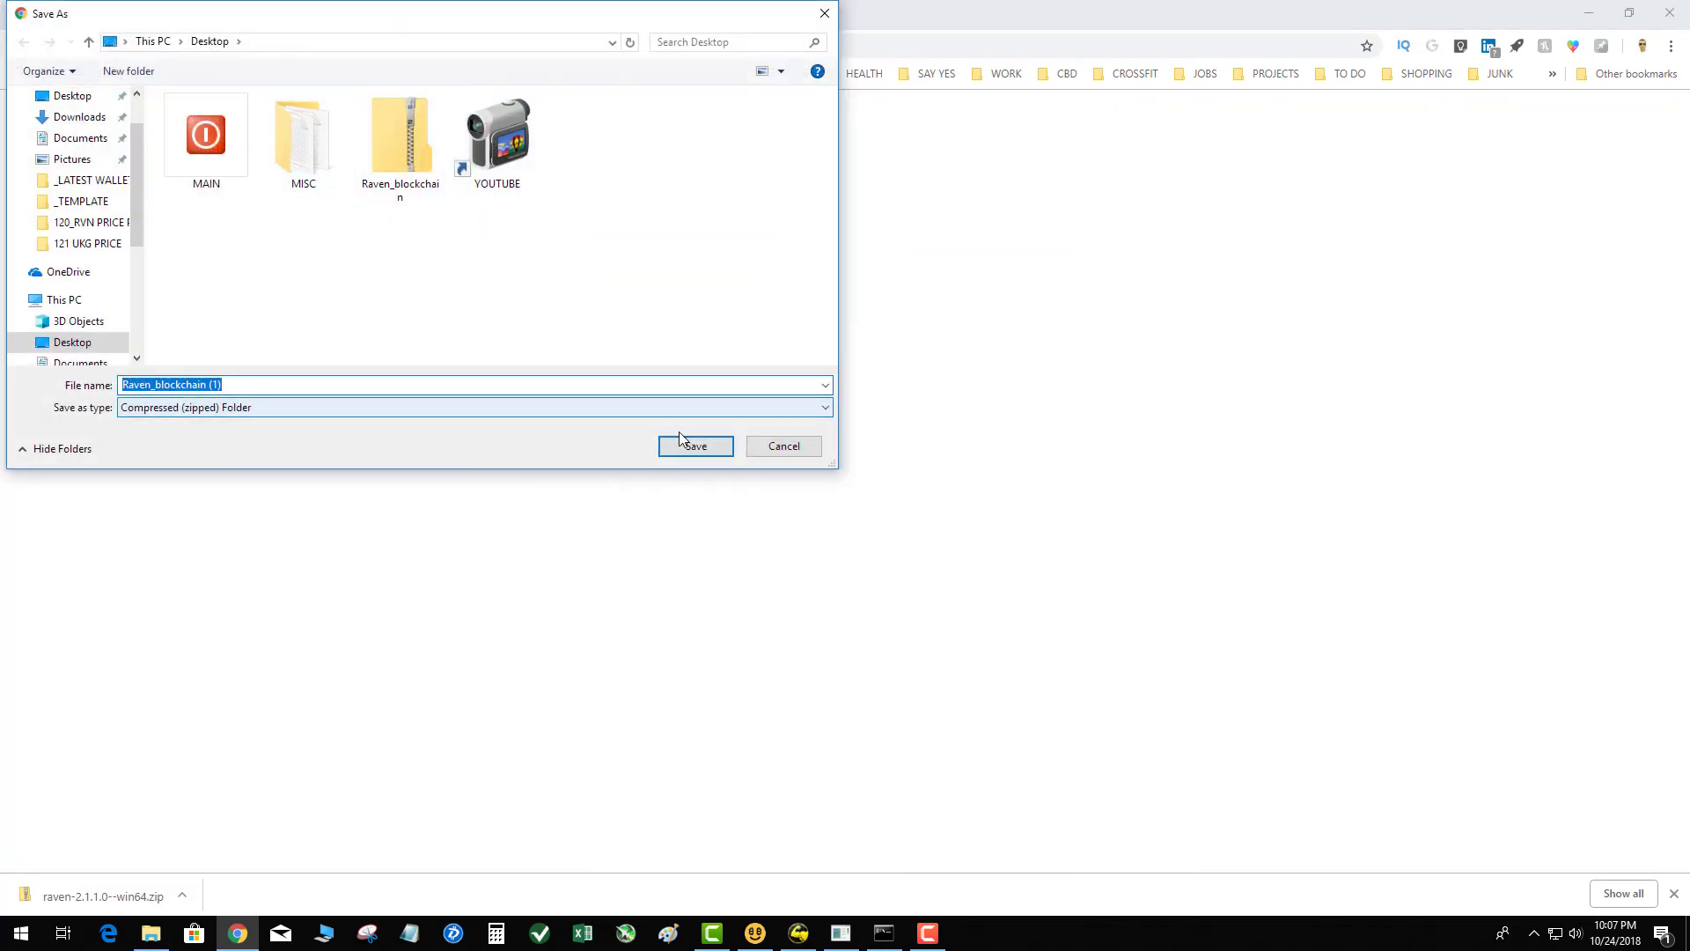
pyautogui.click(702, 450)
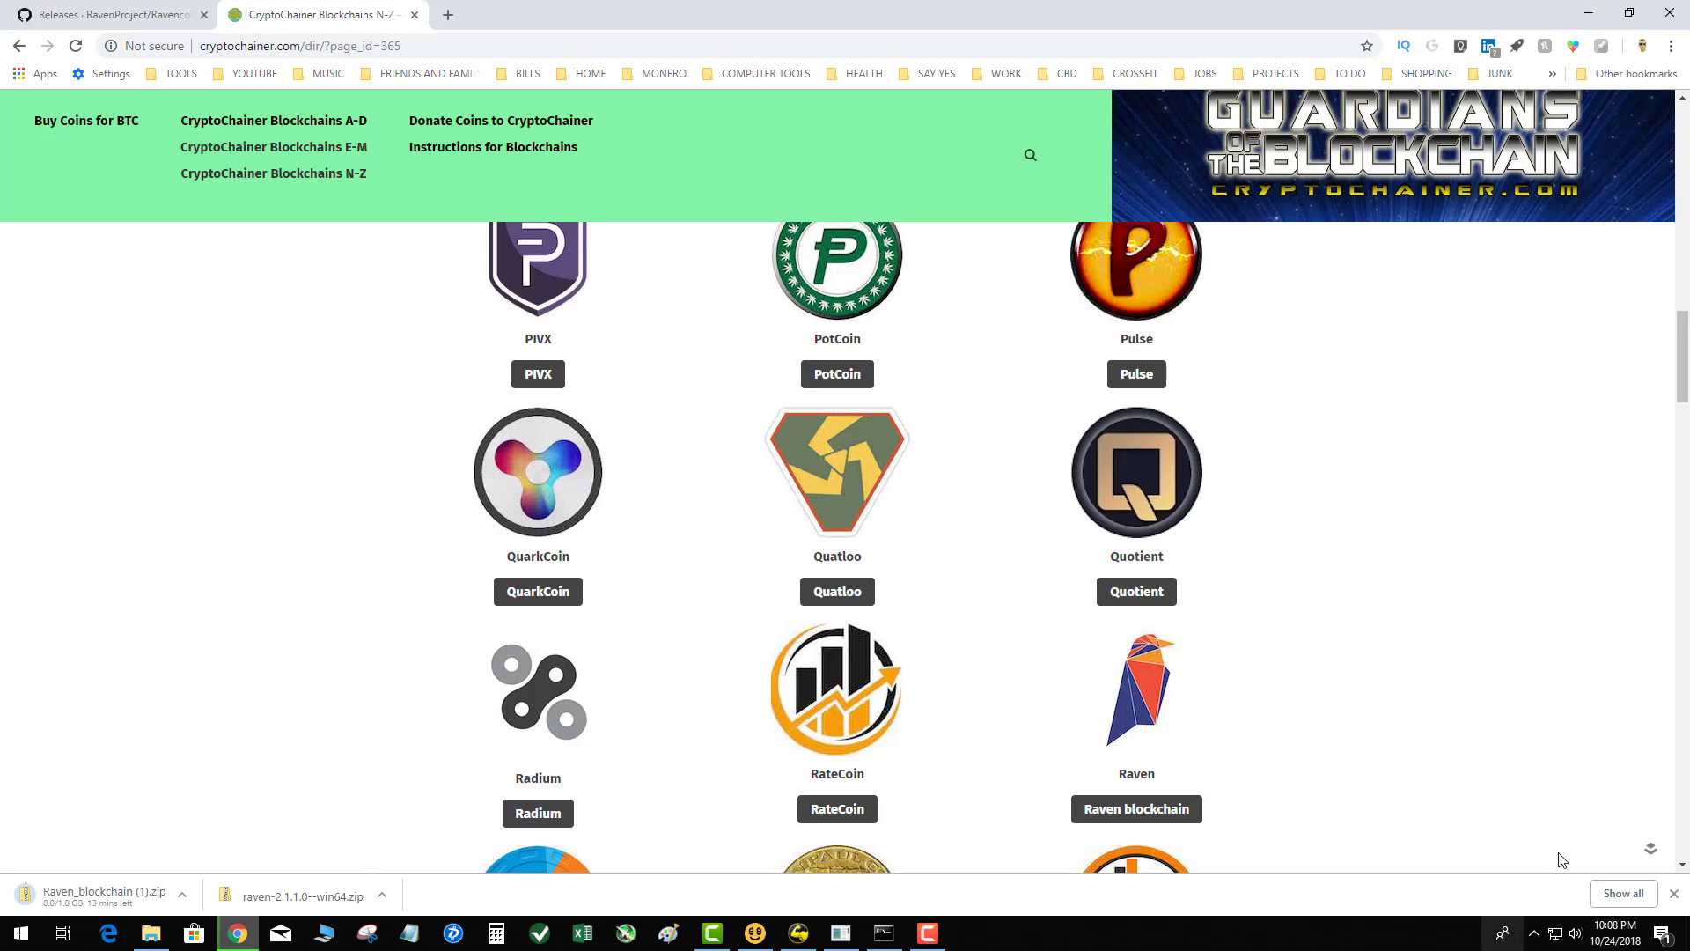
pyautogui.click(1671, 892)
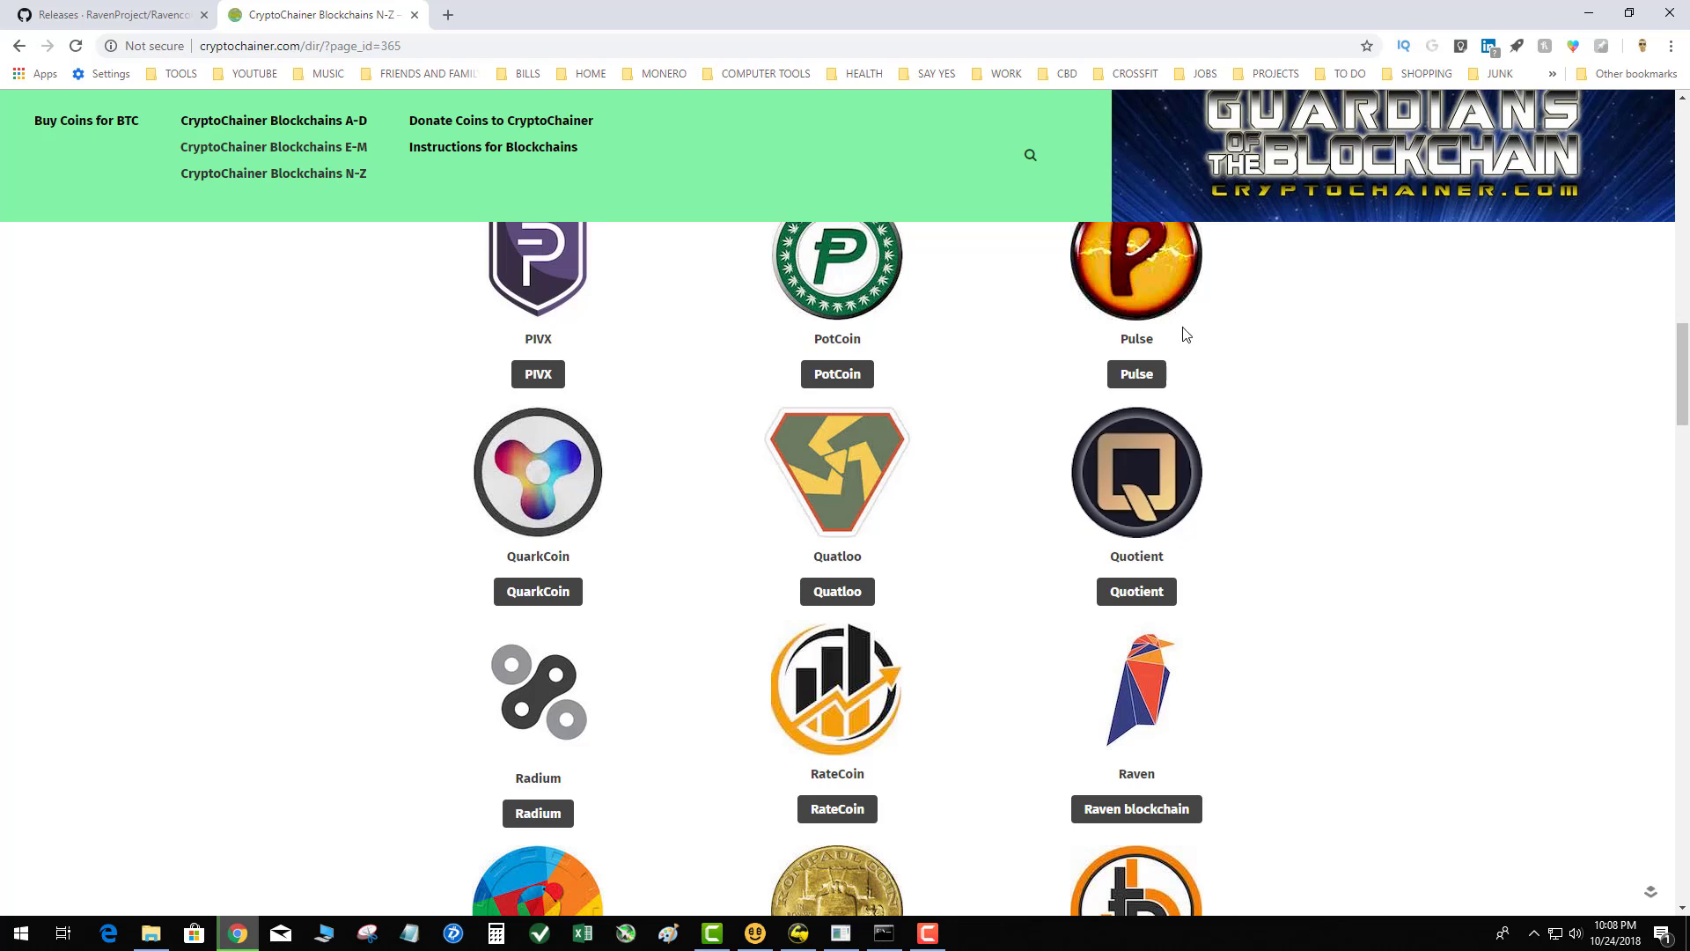
pyautogui.click(1680, 12)
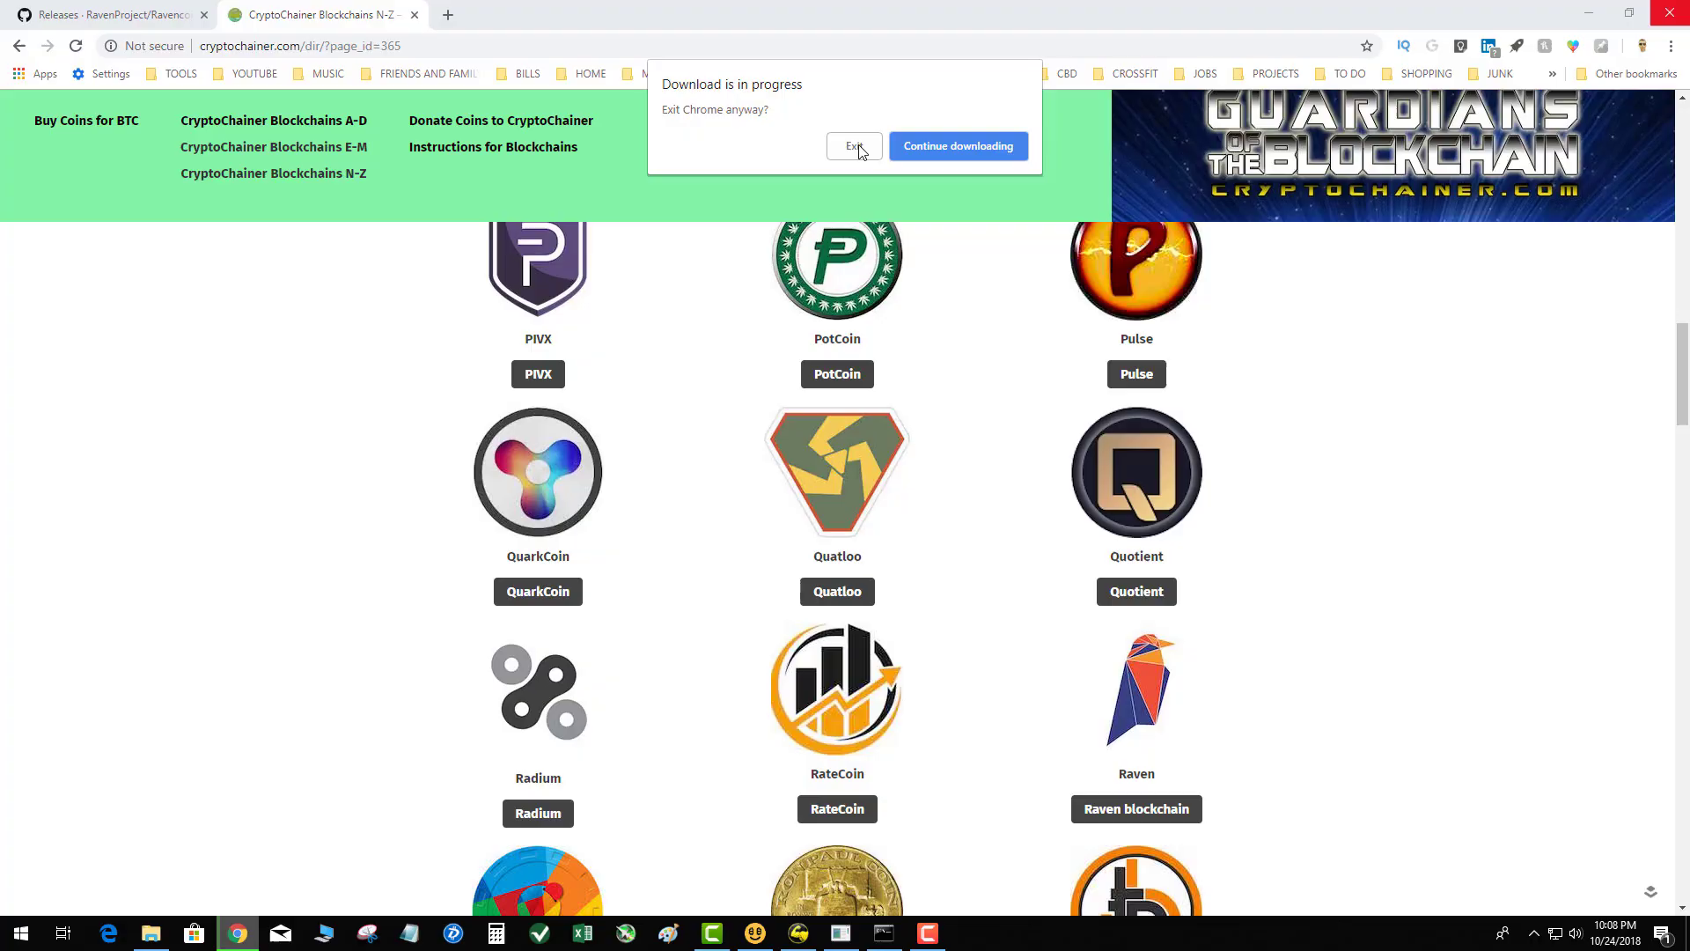
# Exit Chrome anyway and delete the unfinished .crdownload file
pyautogui.click(854, 146)
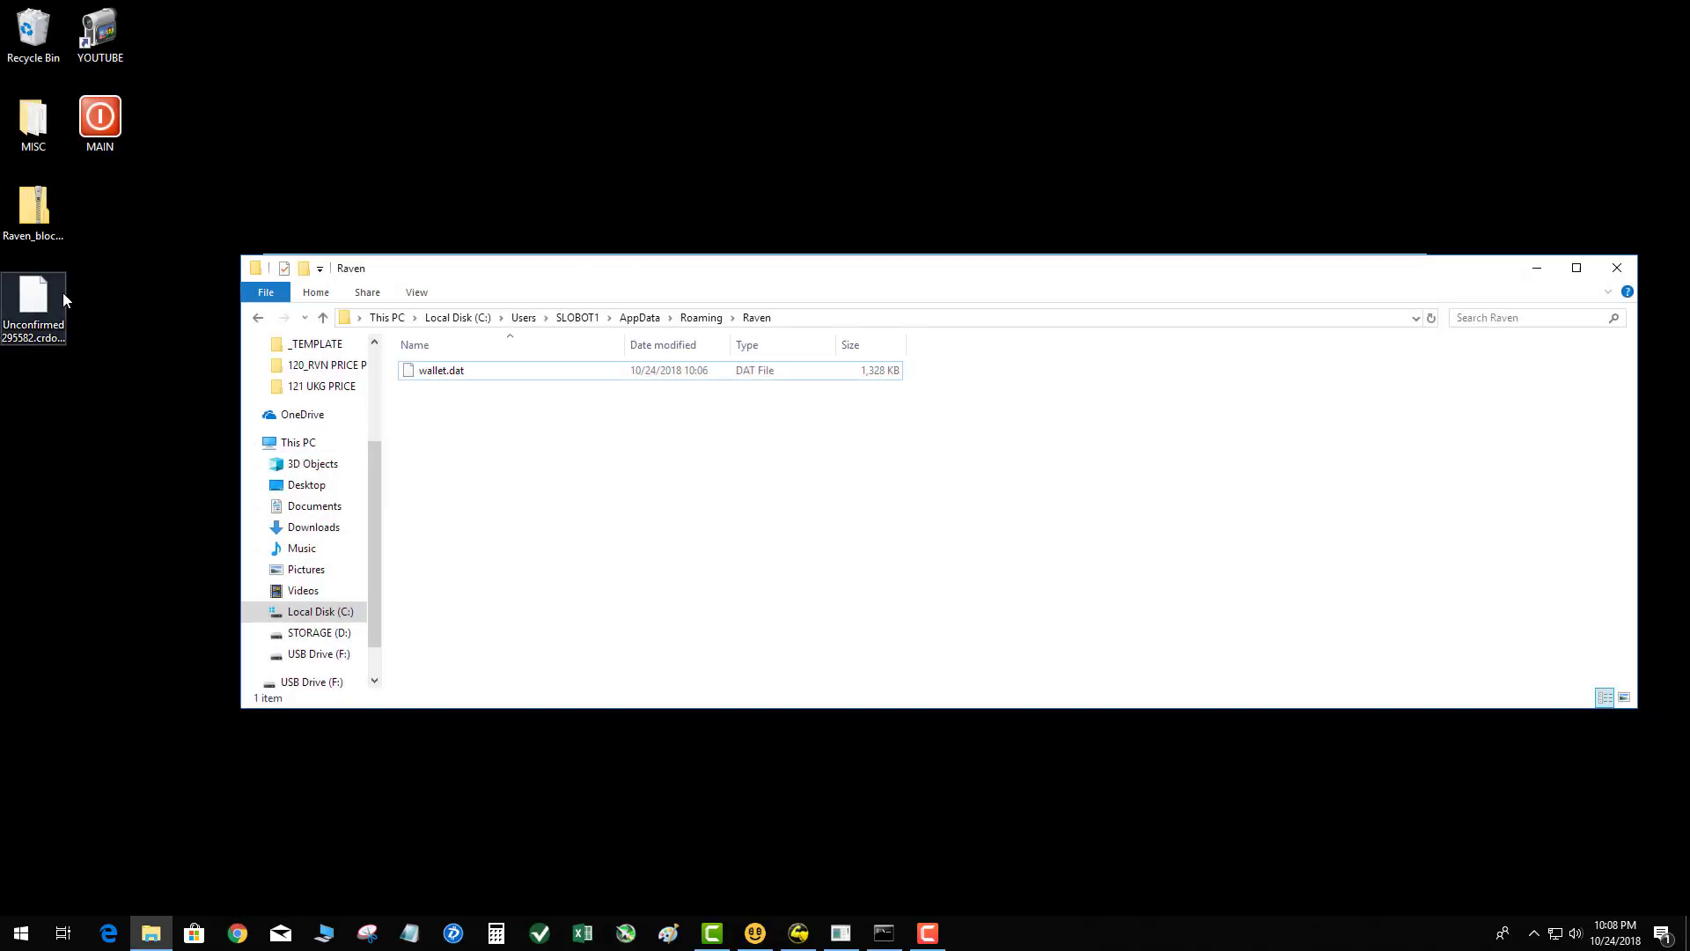
pyautogui.rightClick(62, 293)
pyautogui.click(128, 543)
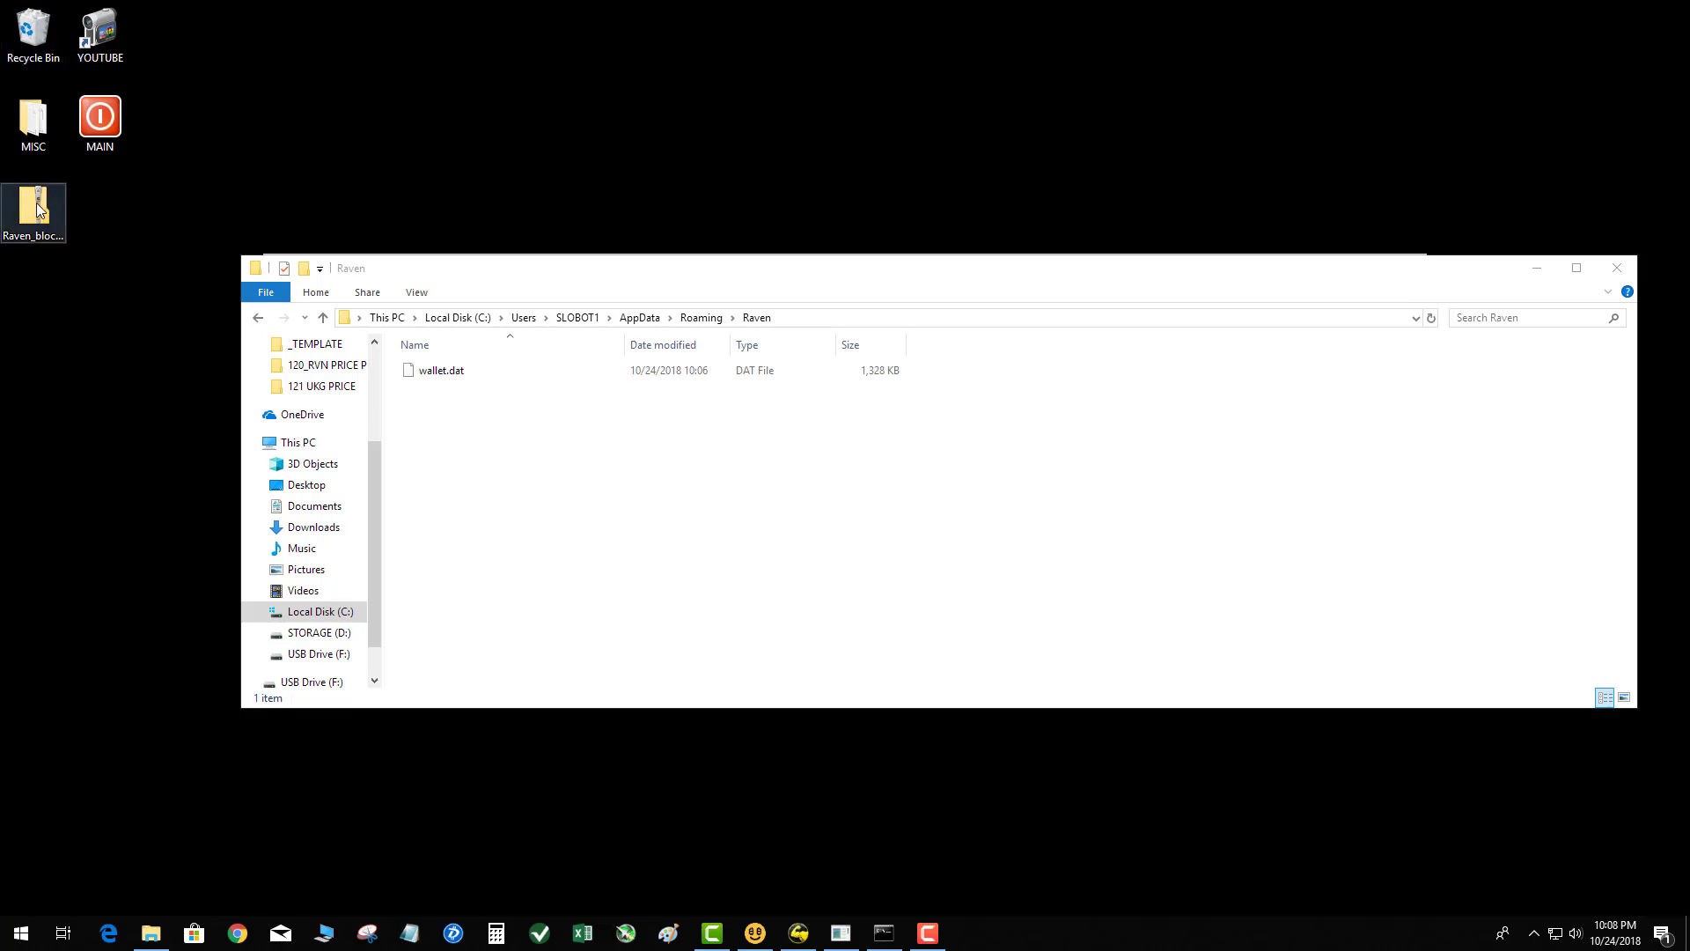
# Move the Raven_blockchain zip into the Raven folder and choose Extract All on it
pyautogui.moveTo(37, 205); pyautogui.dragTo(499, 440)
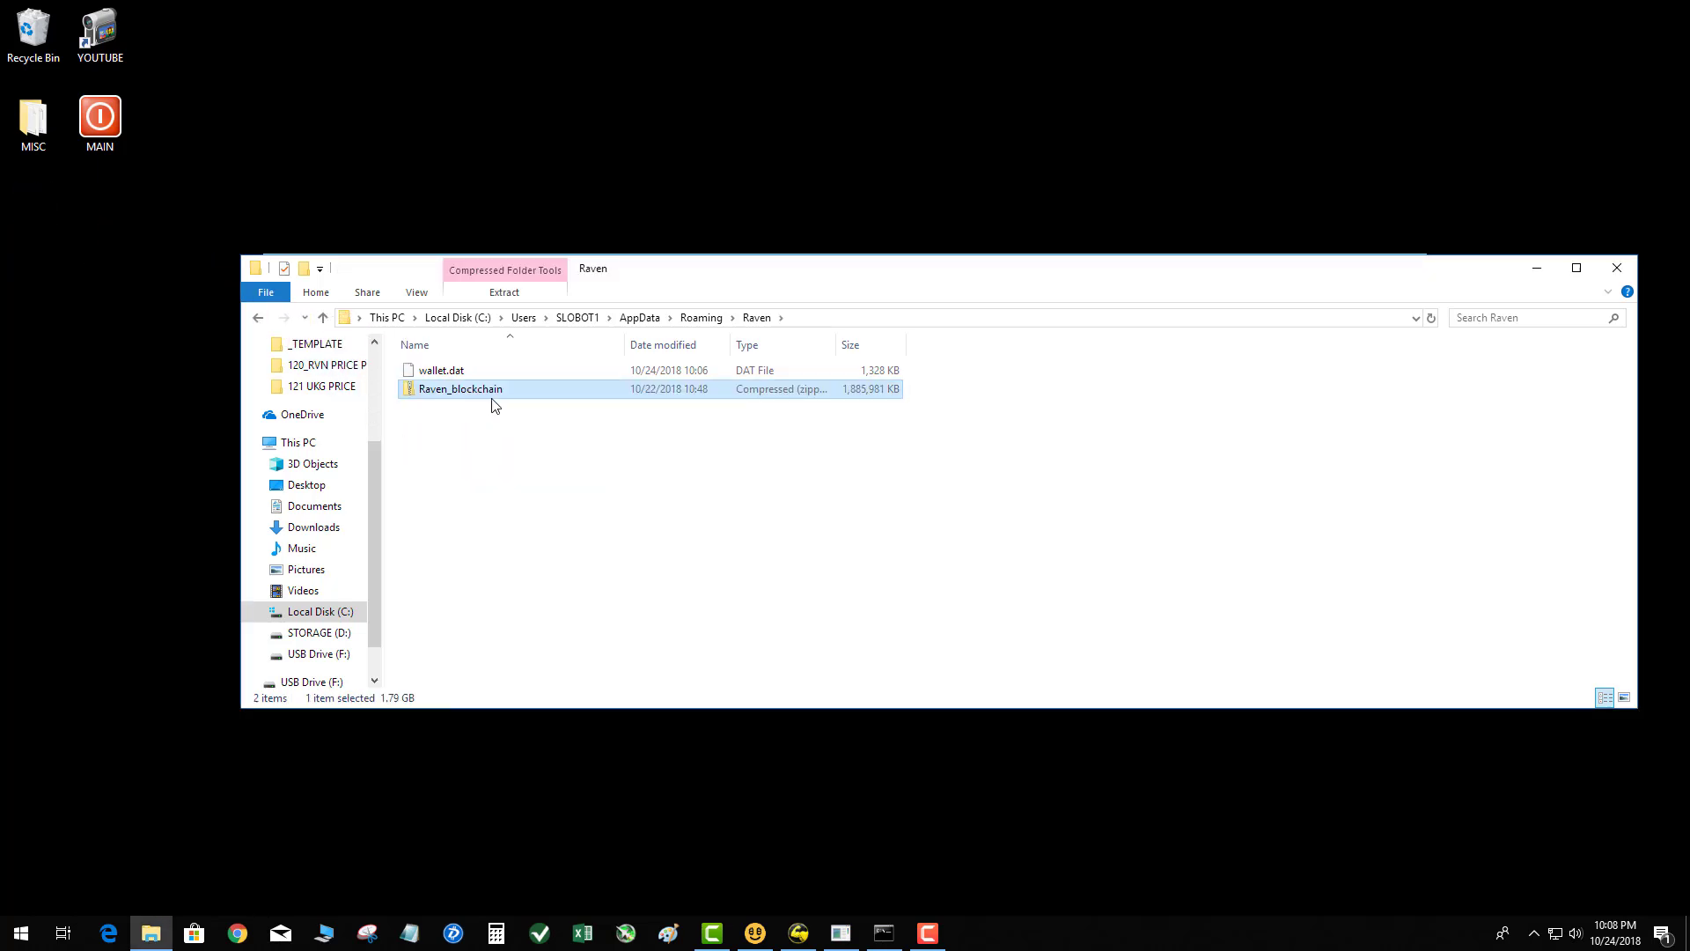
pyautogui.rightClick(478, 388)
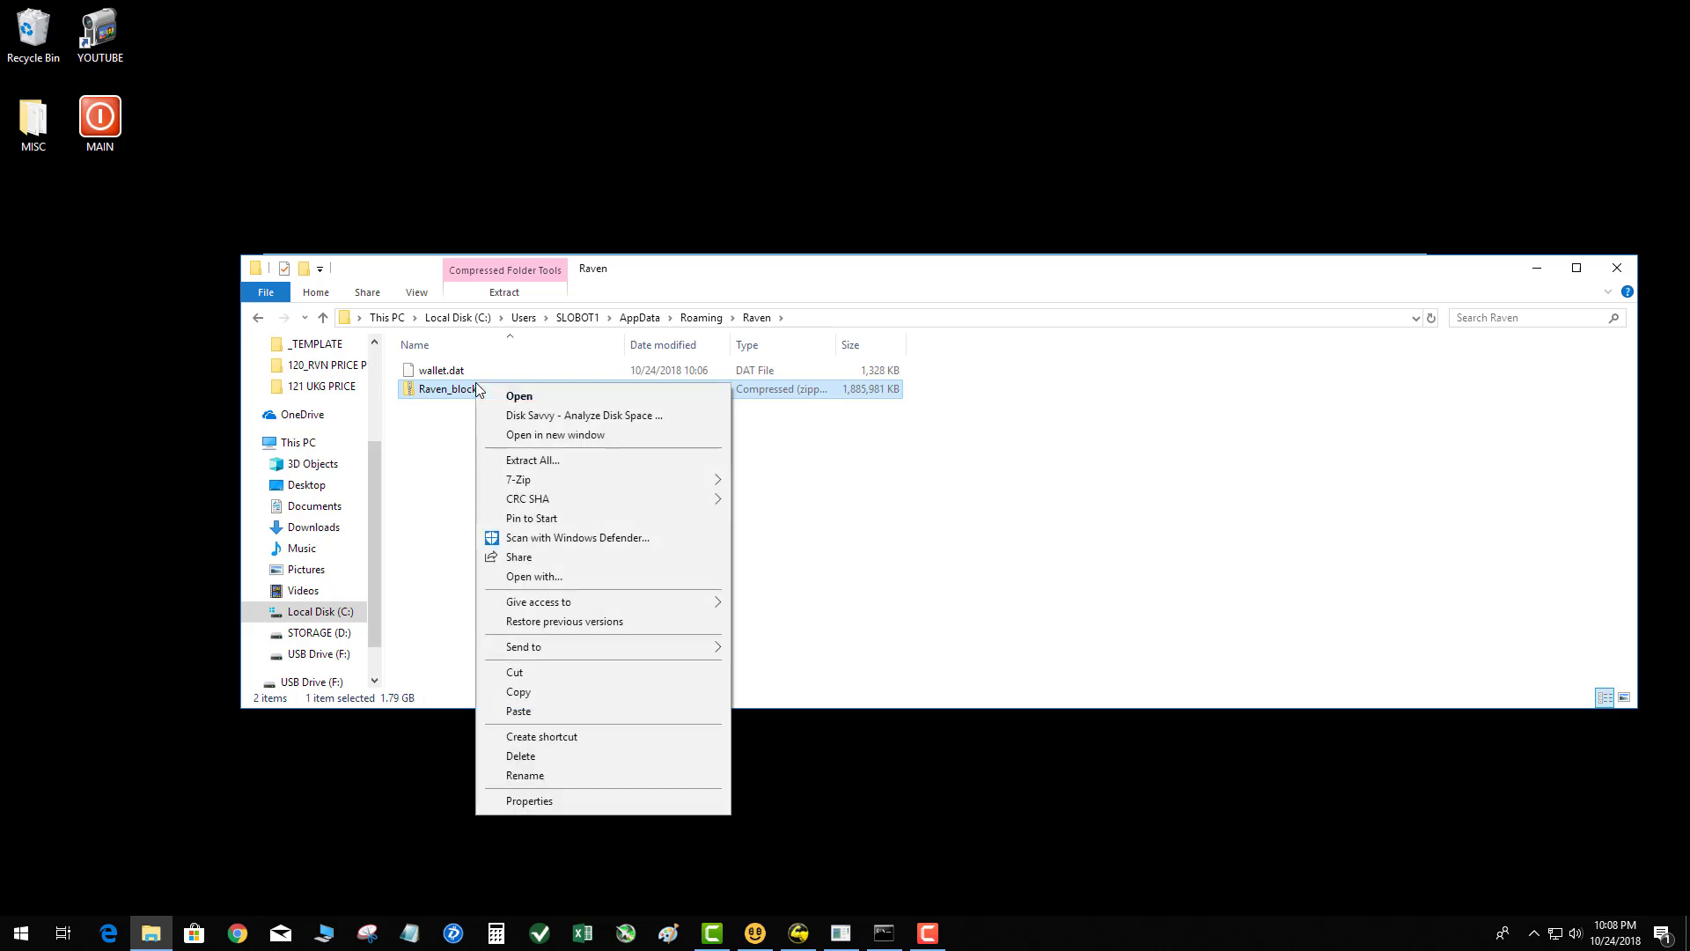
pyautogui.click(530, 460)
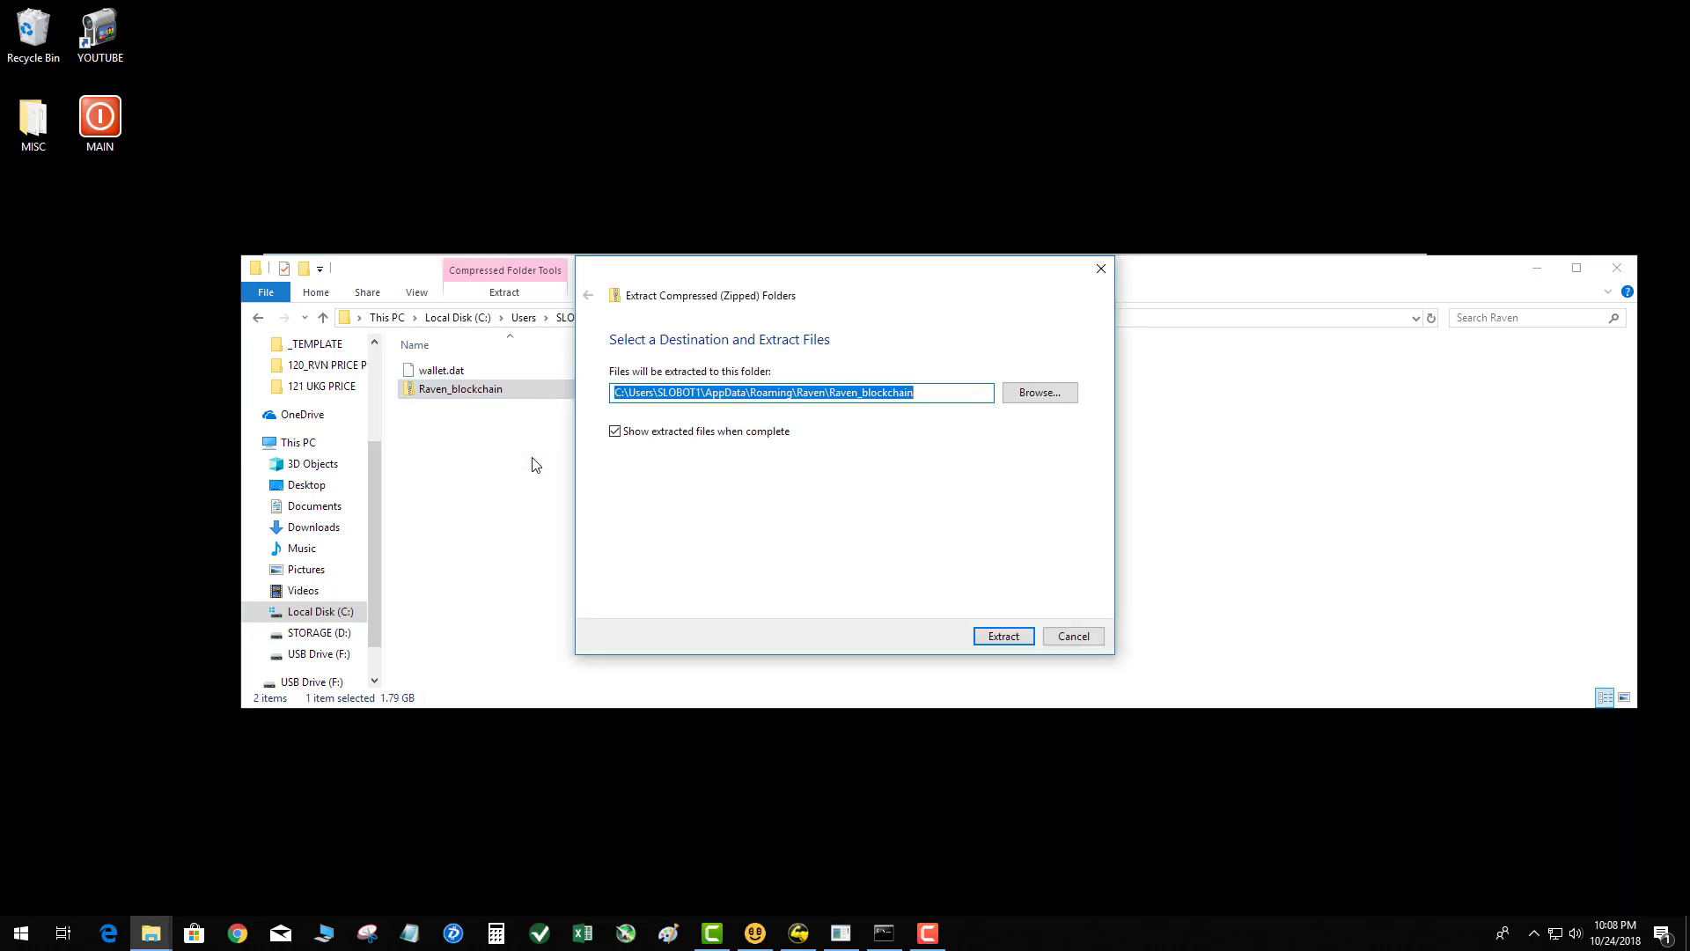
# Extract the snapshot zip into the Raven_blockchain subfolder
pyautogui.click(1006, 638)
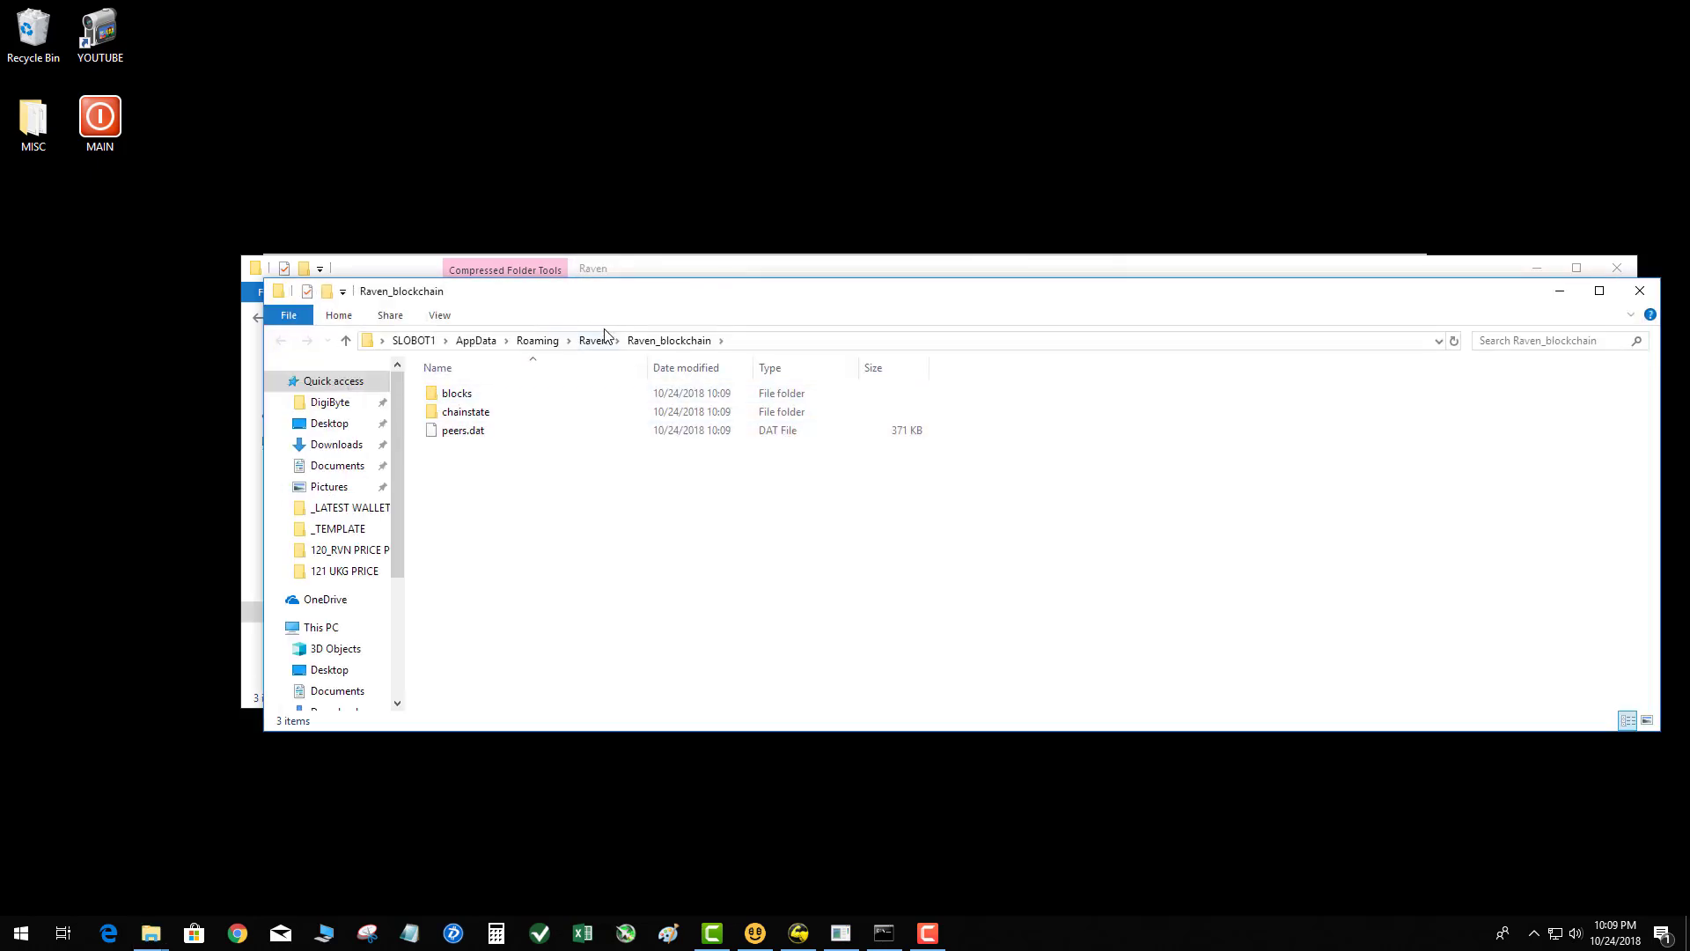
# Back in the Raven folder, delete the Raven_blockchain zip
pyautogui.click(593, 340)
pyautogui.rightClick(465, 413)
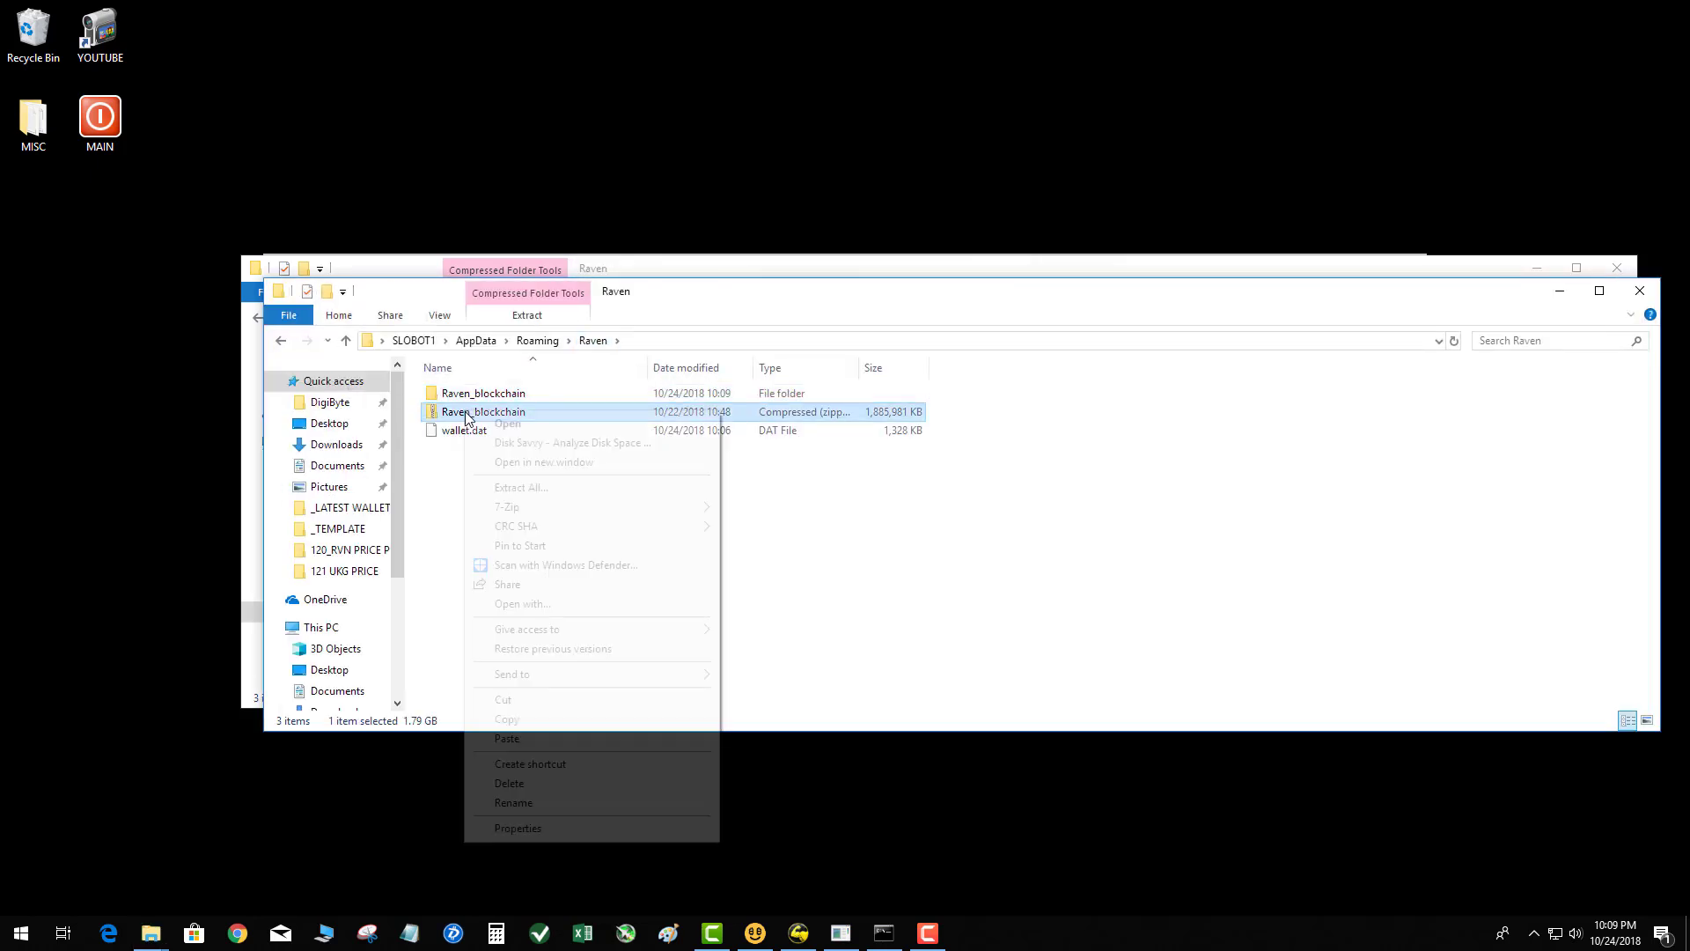
pyautogui.click(555, 783)
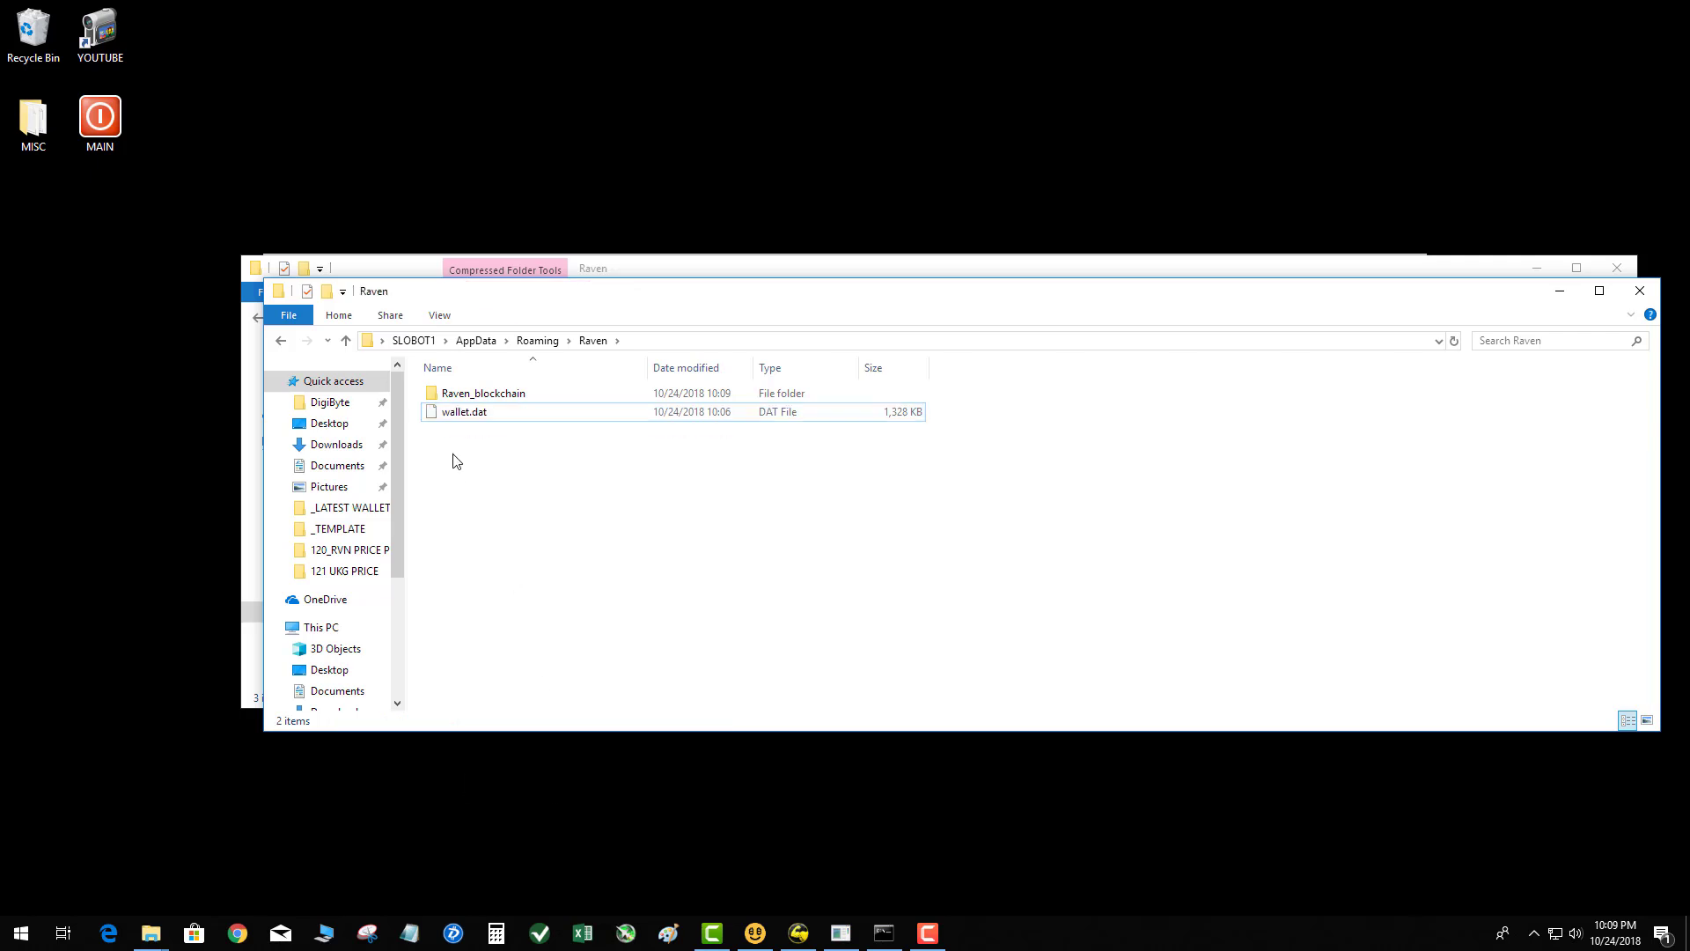
# Cut blocks, chainstate and peers.dat from Raven_blockchain, paste them into Raven, and delete the empty folder
pyautogui.doubleClick(483, 395)
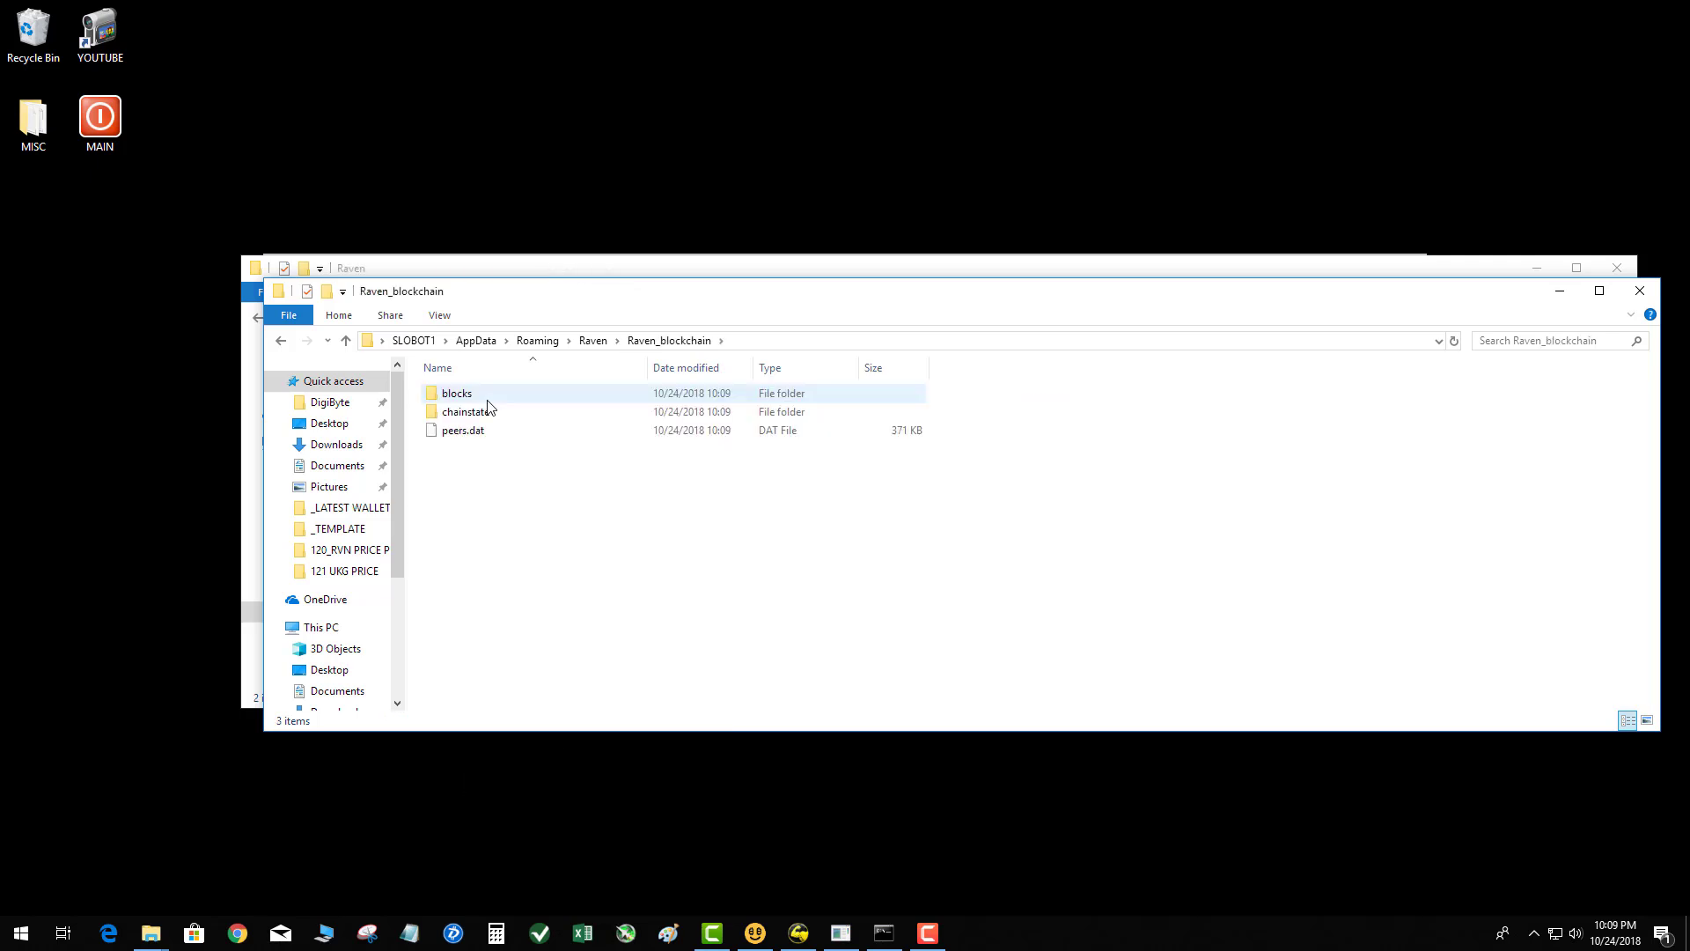
pyautogui.moveTo(540, 489); pyautogui.dragTo(430, 361)
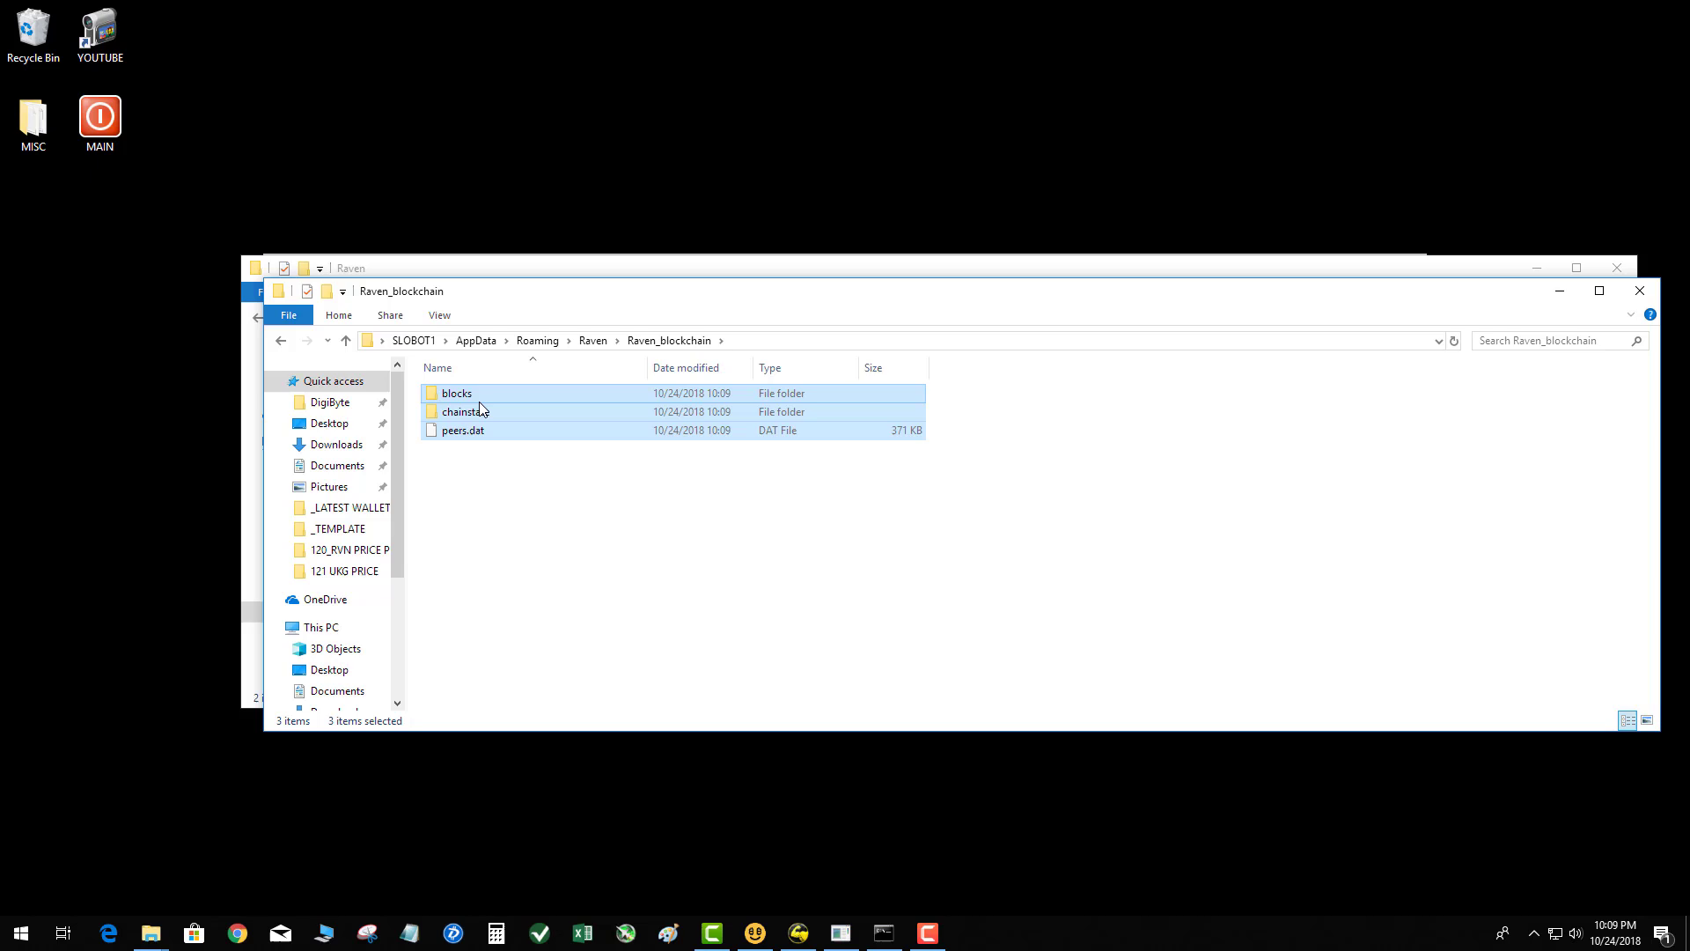
pyautogui.rightClick(481, 410)
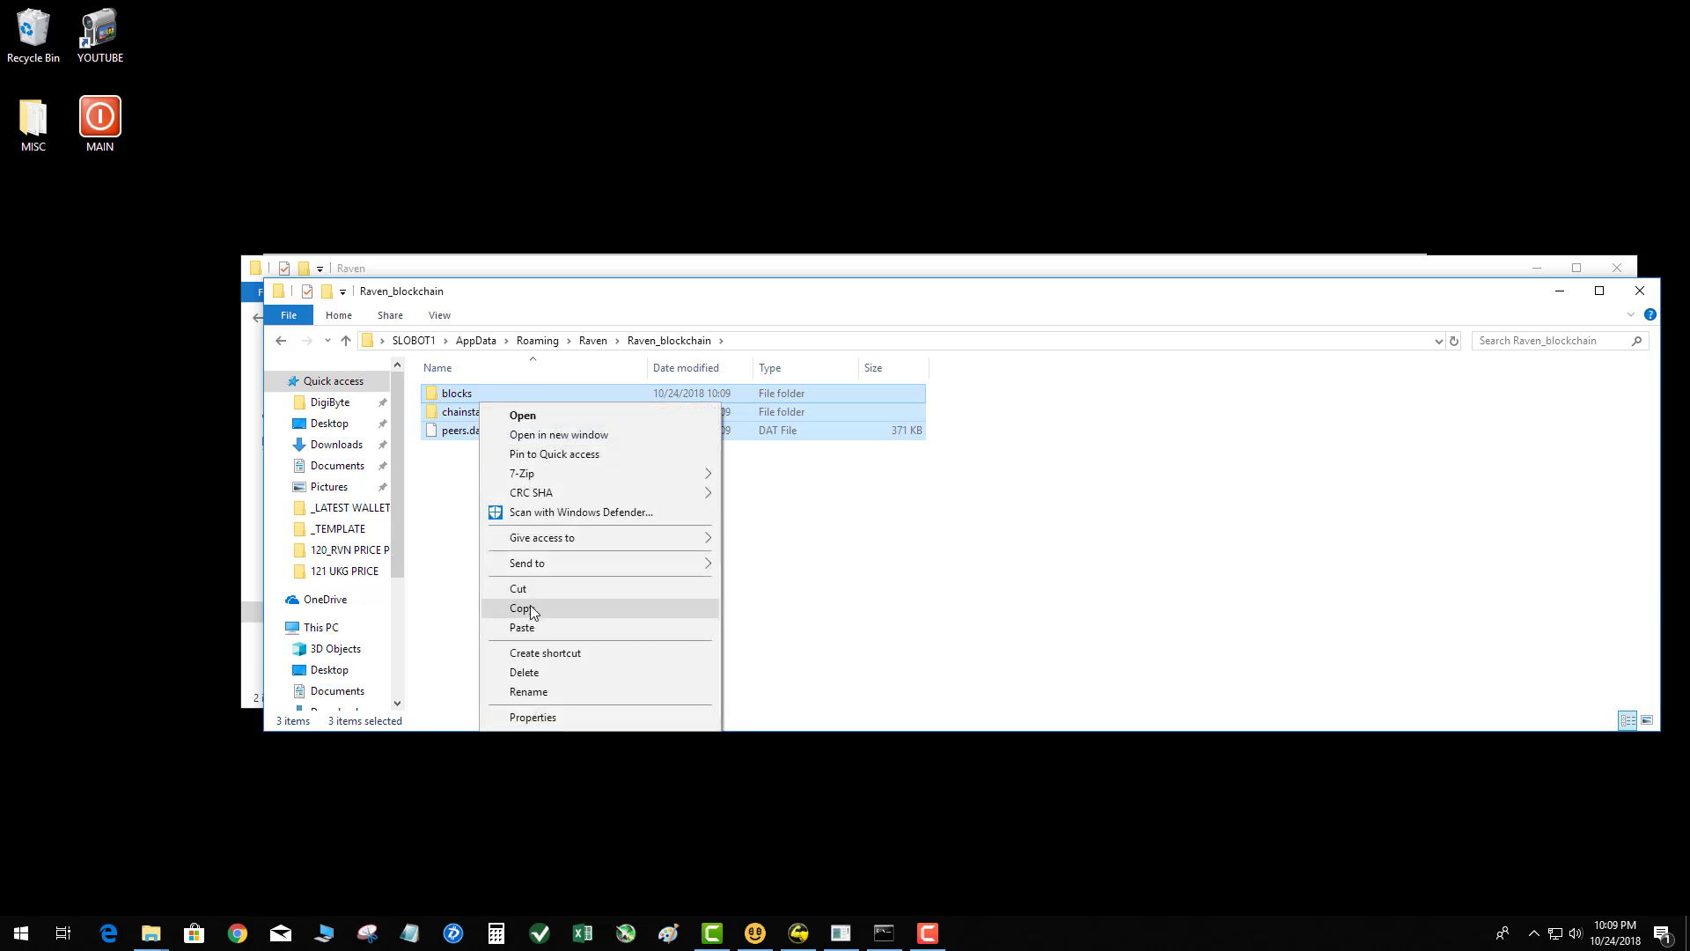
pyautogui.click(531, 587)
pyautogui.click(592, 341)
pyautogui.rightClick(537, 483)
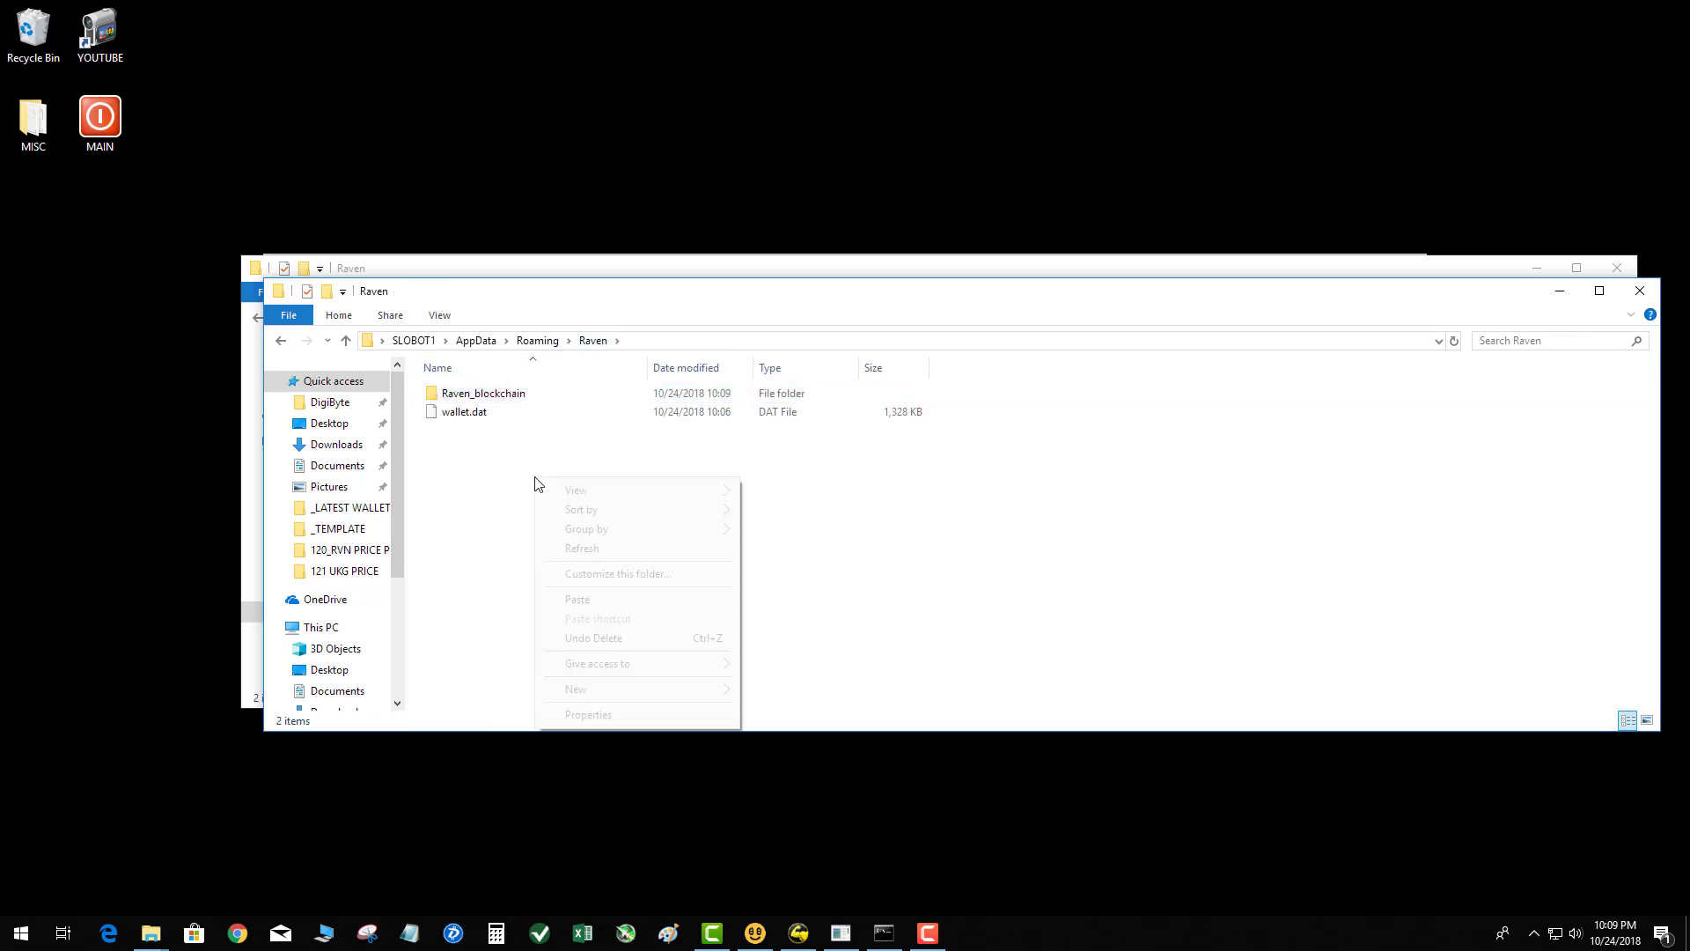
pyautogui.click(590, 595)
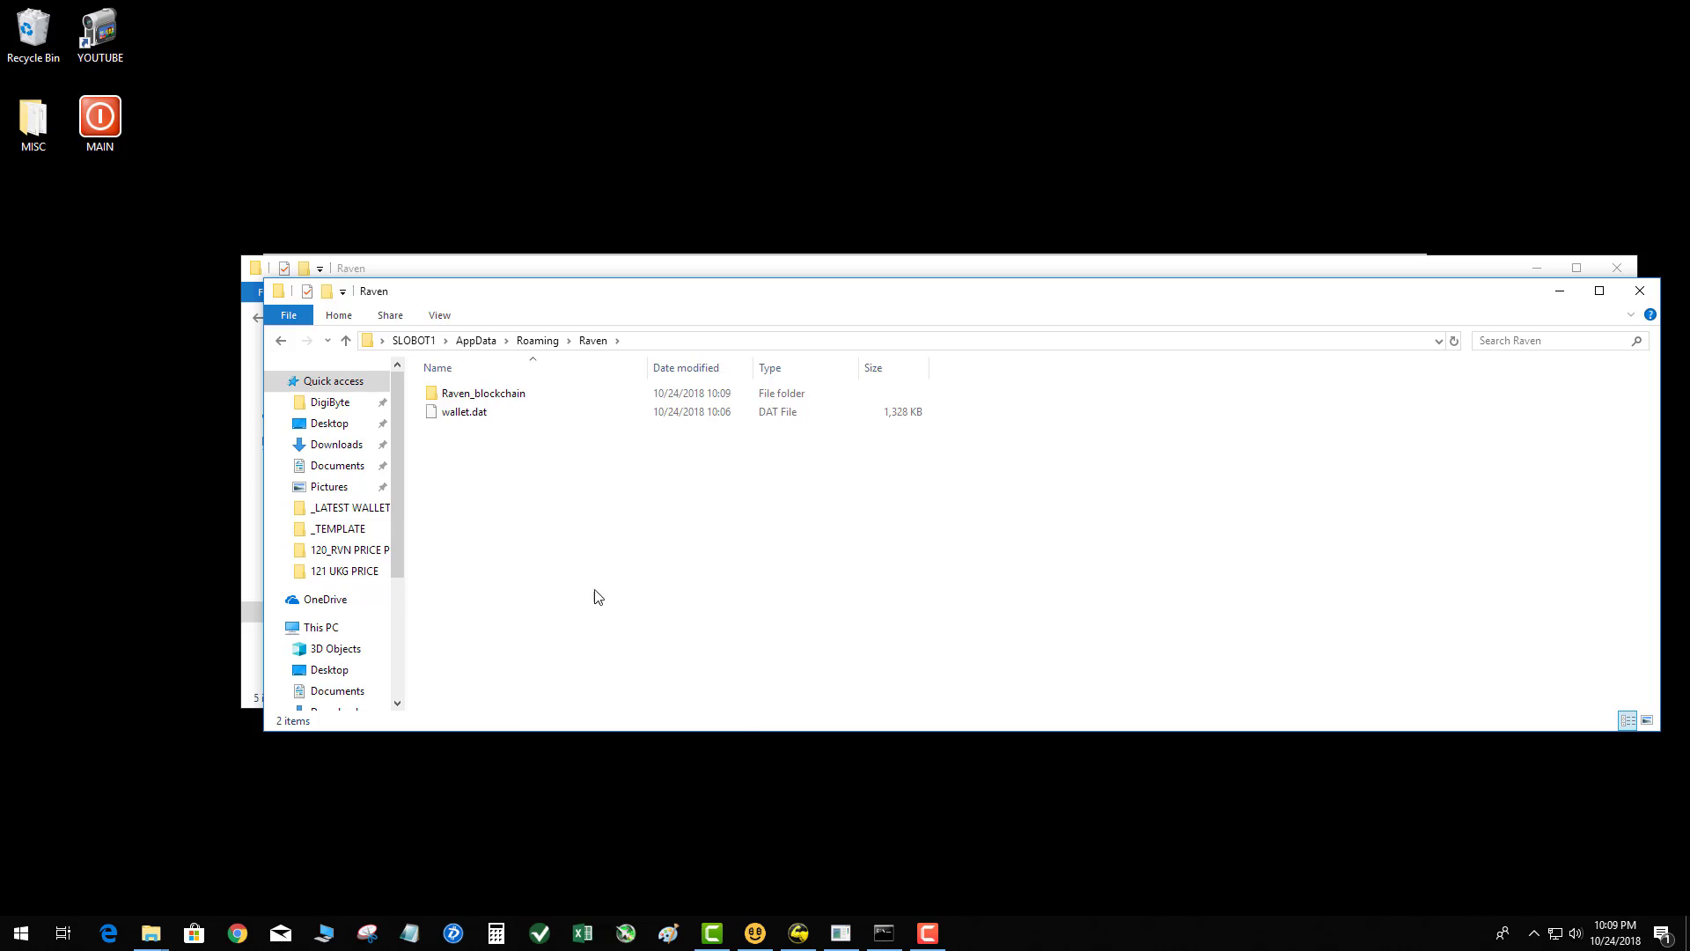
pyautogui.rightClick(489, 432)
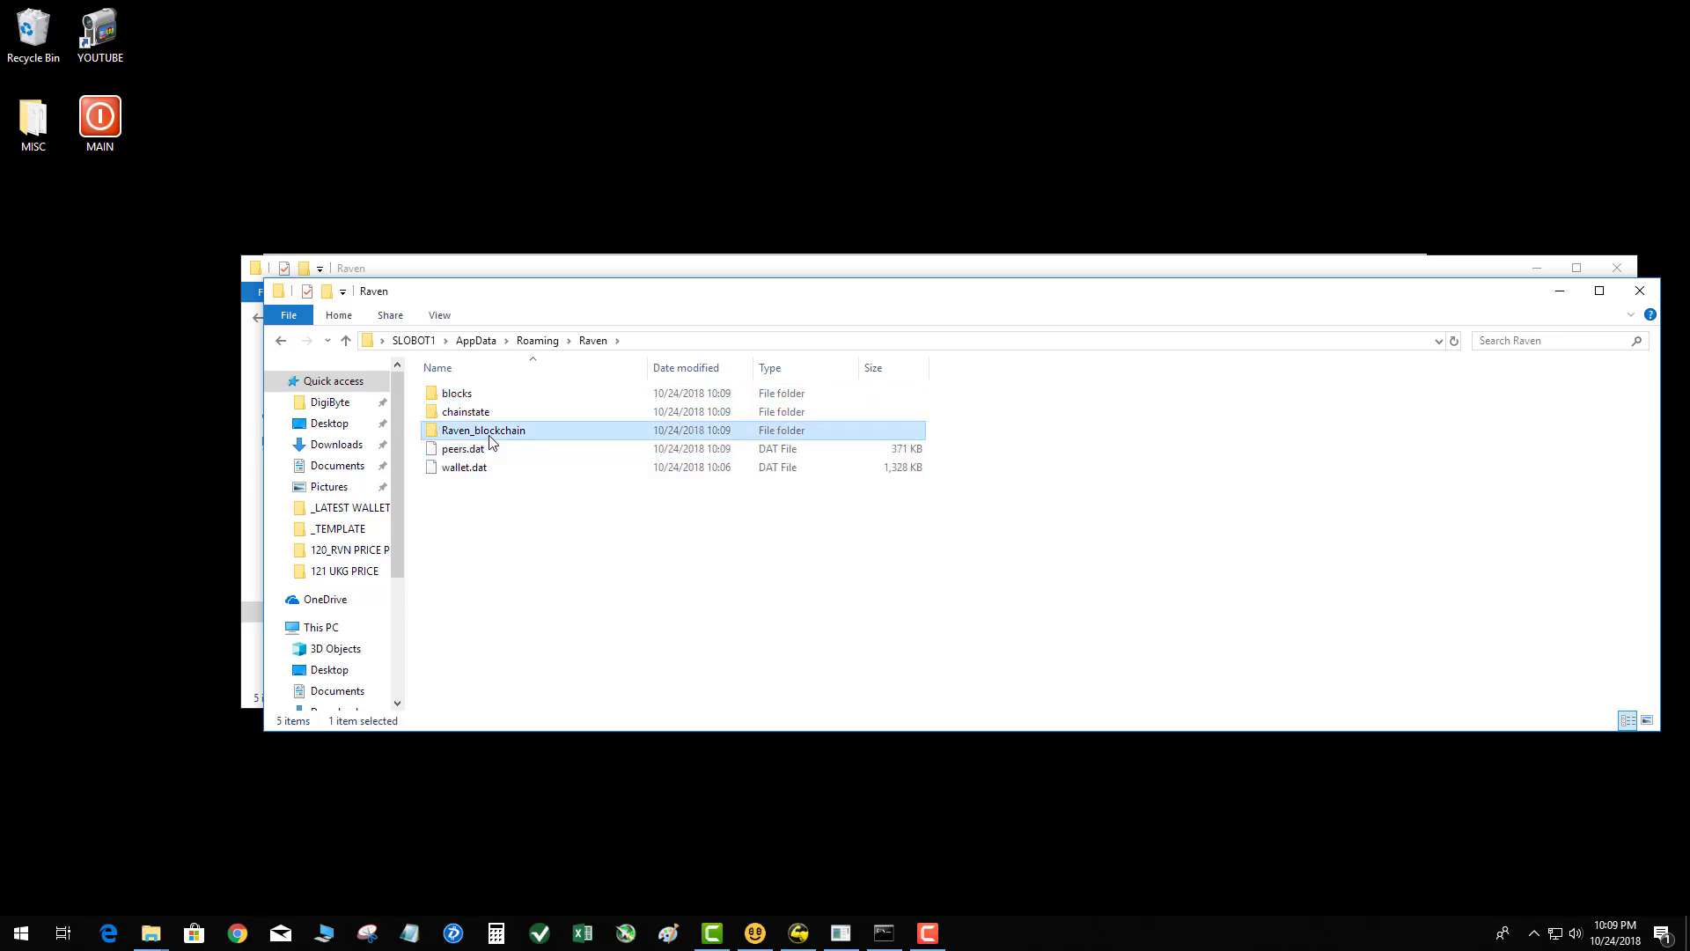
pyautogui.click(535, 763)
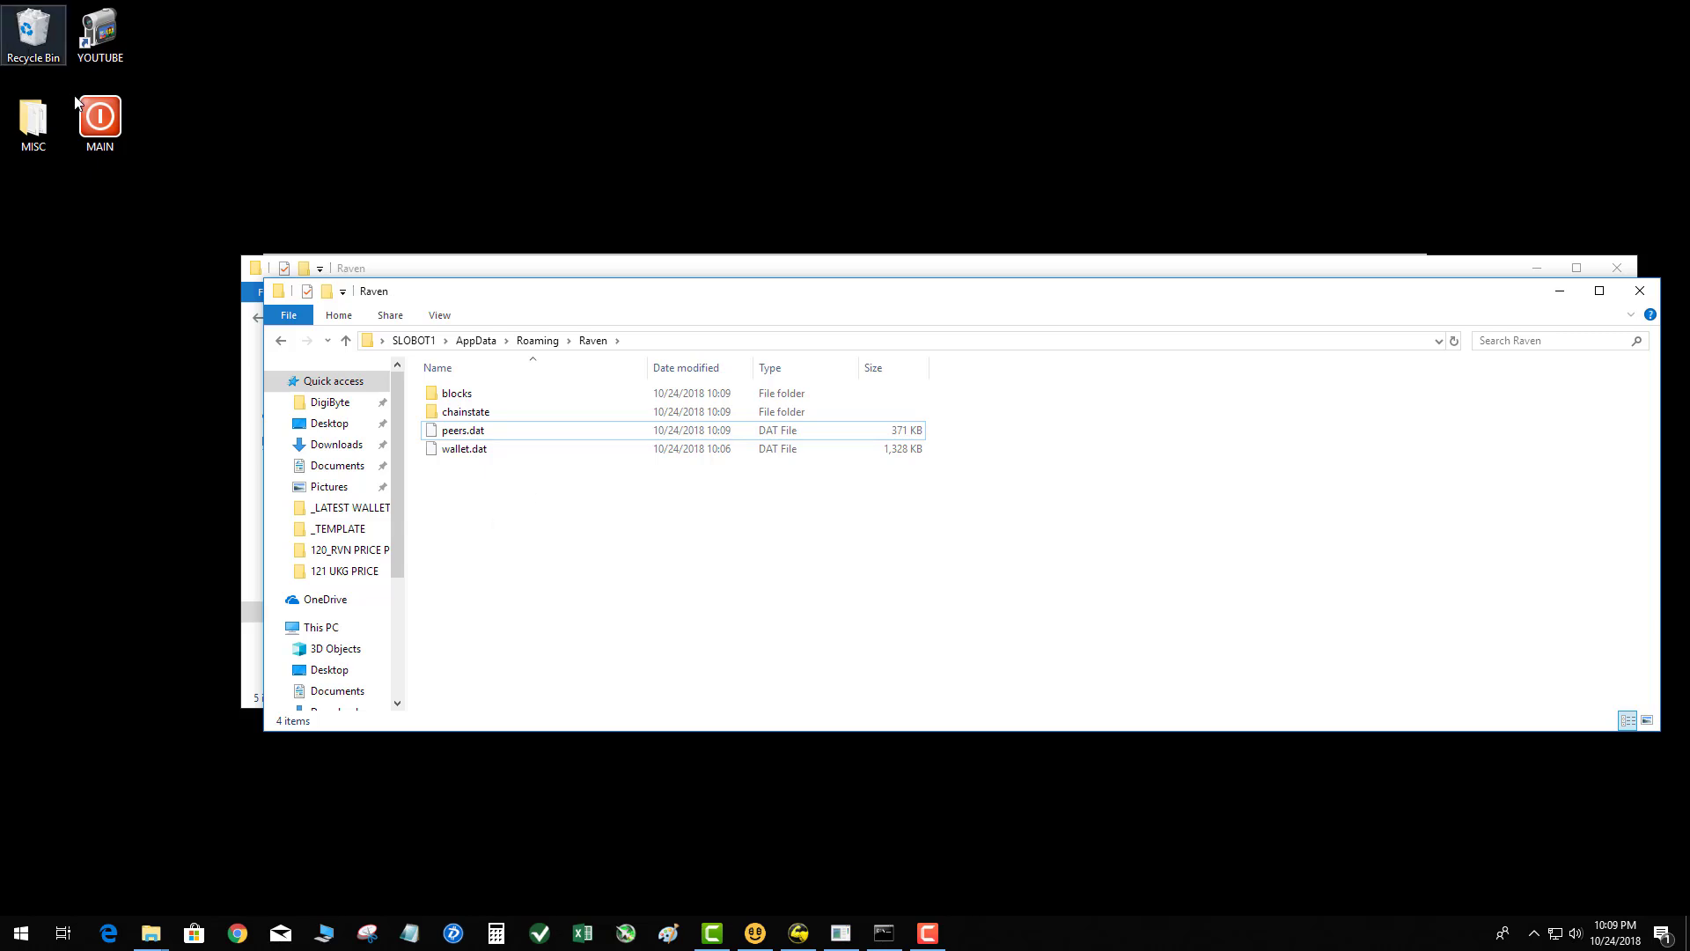
# Launch the QT_RAVENCOIN shortcut from MAIN > WALLETS, then close the WALLETS window
pyautogui.doubleClick(100, 119)
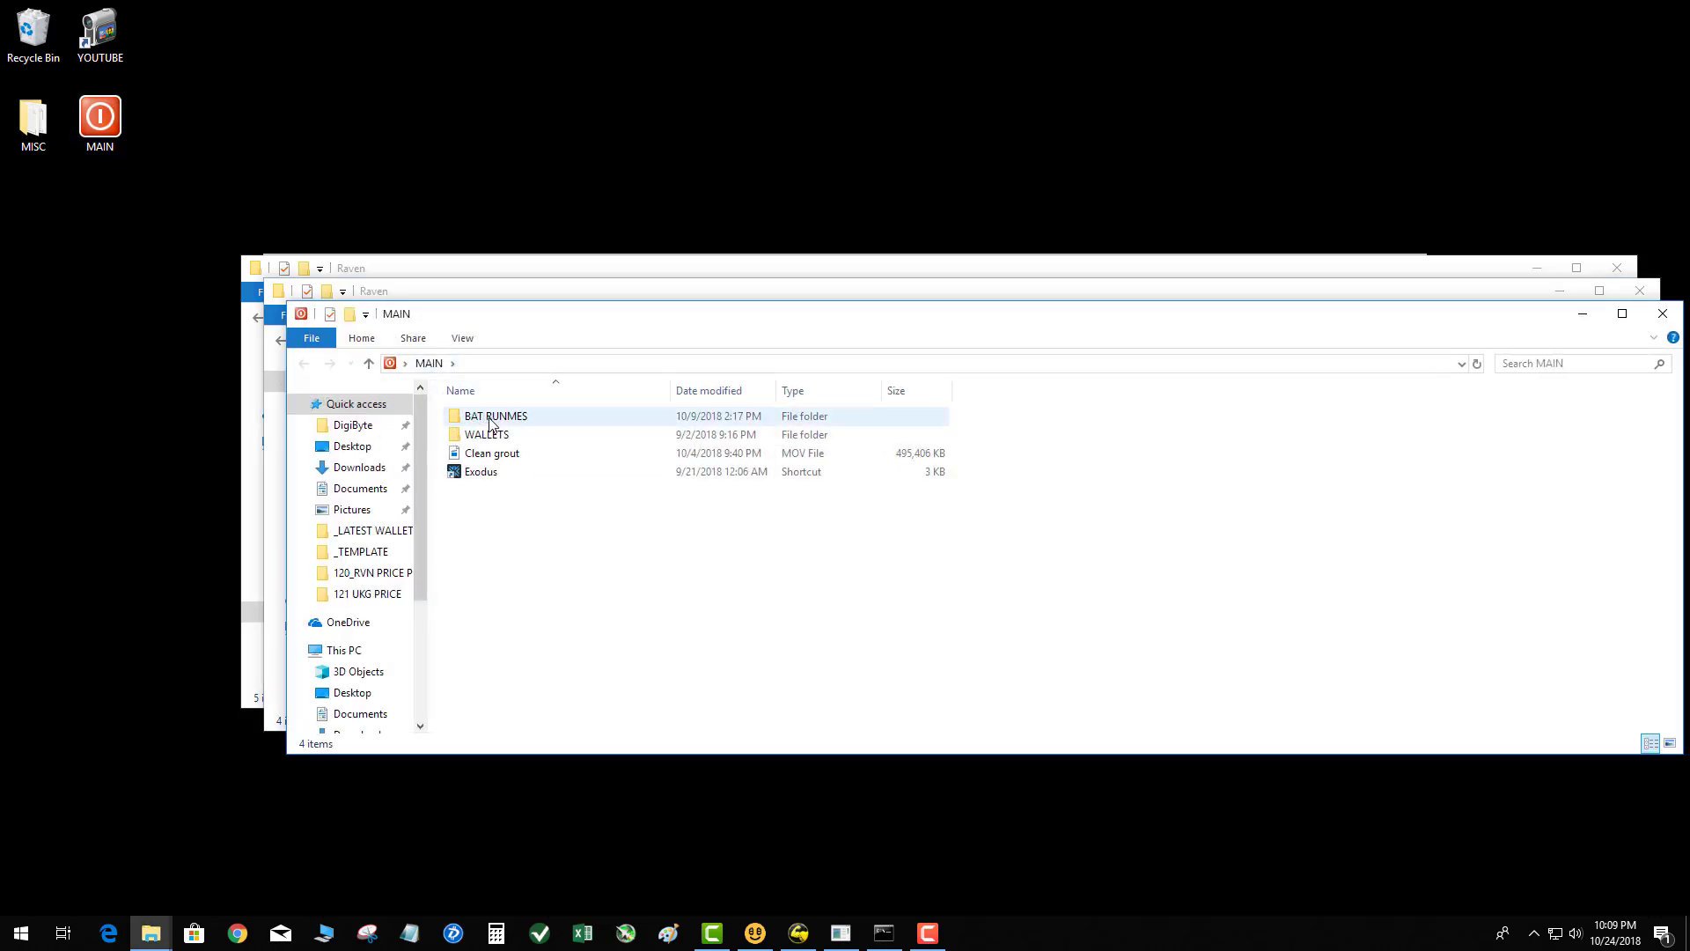
pyautogui.doubleClick(484, 435)
pyautogui.scroll(-3, 588, 617)
pyautogui.scroll(-1, 588, 669)
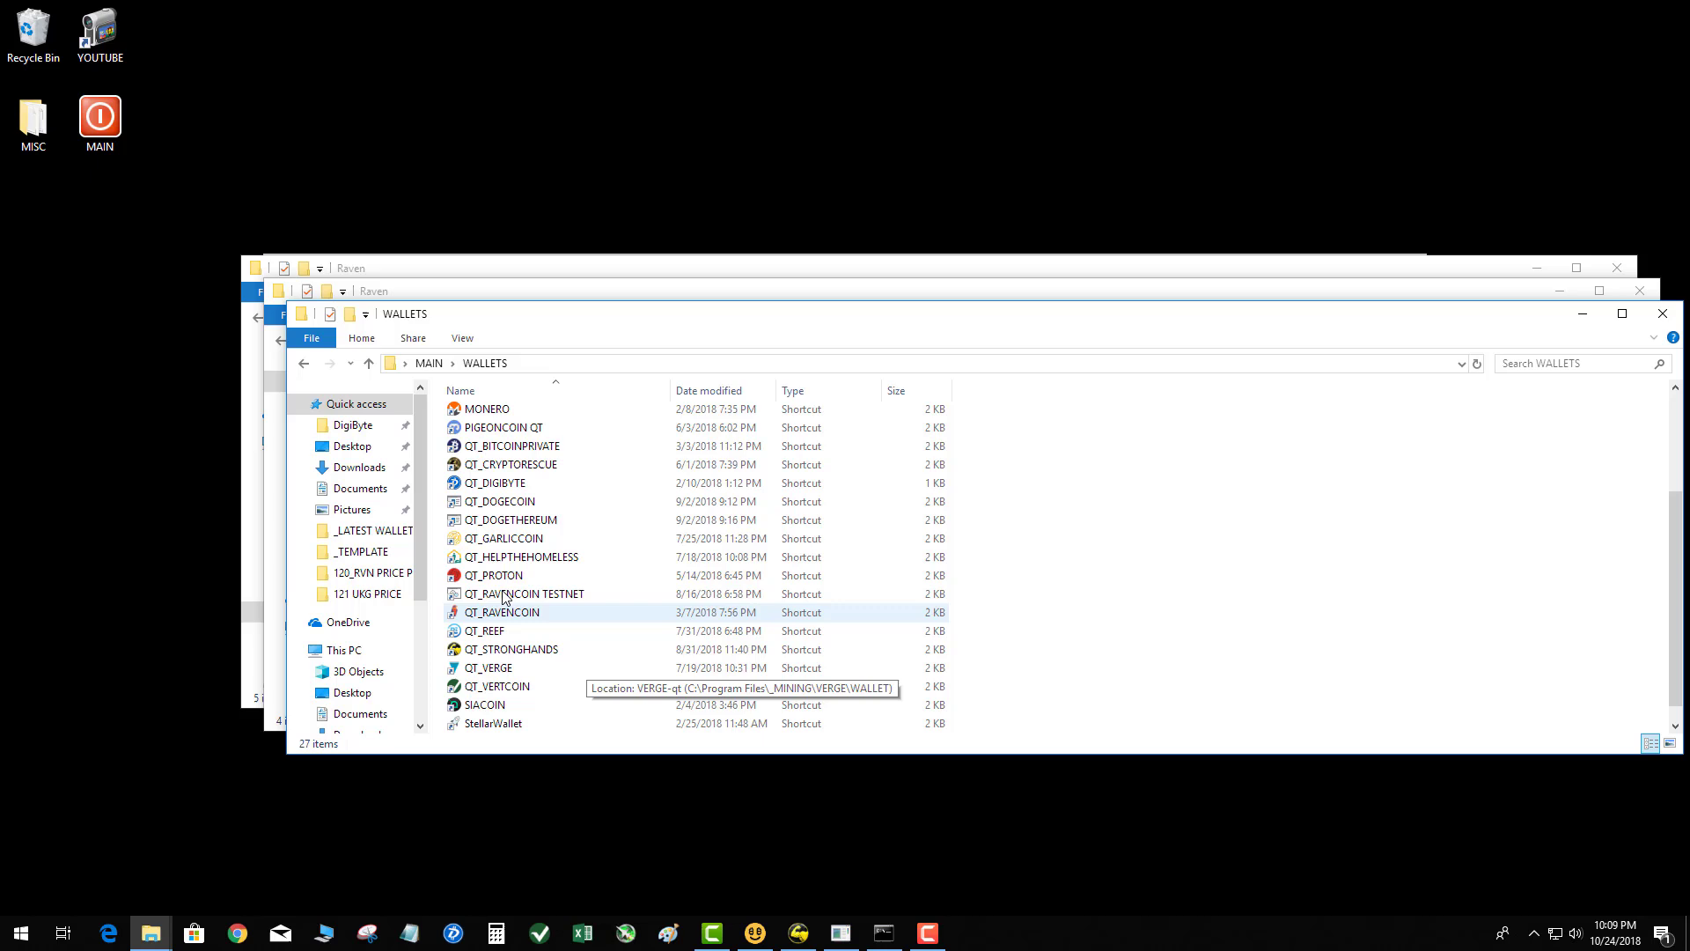
pyautogui.doubleClick(572, 611)
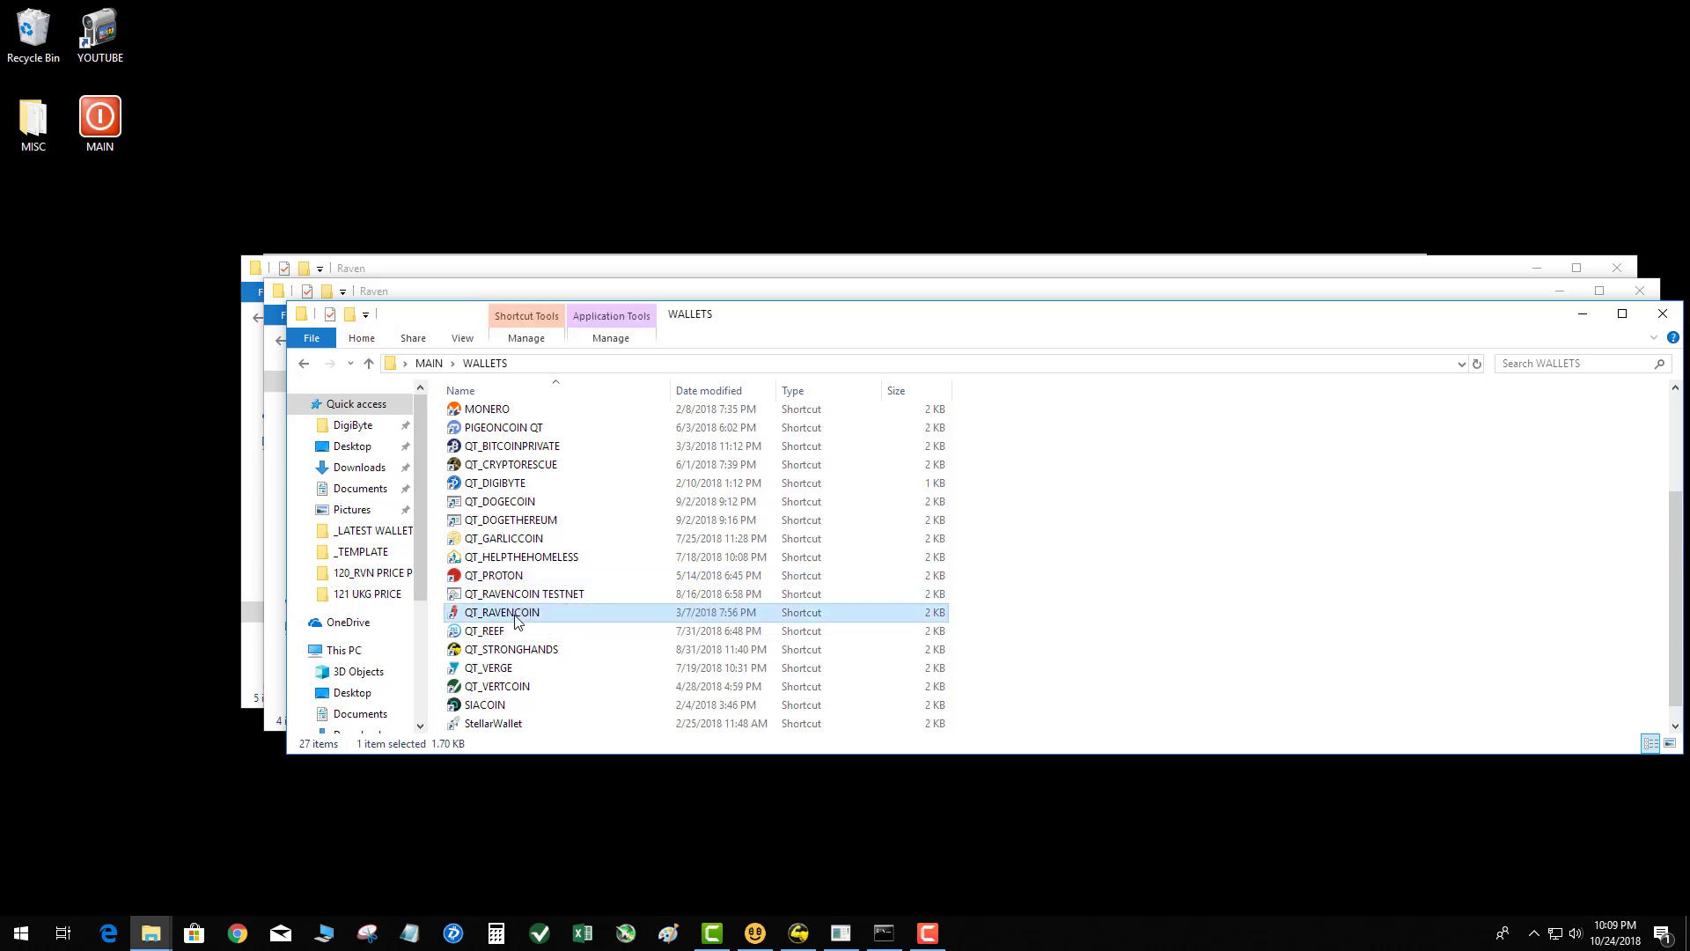
pyautogui.click(1582, 313)
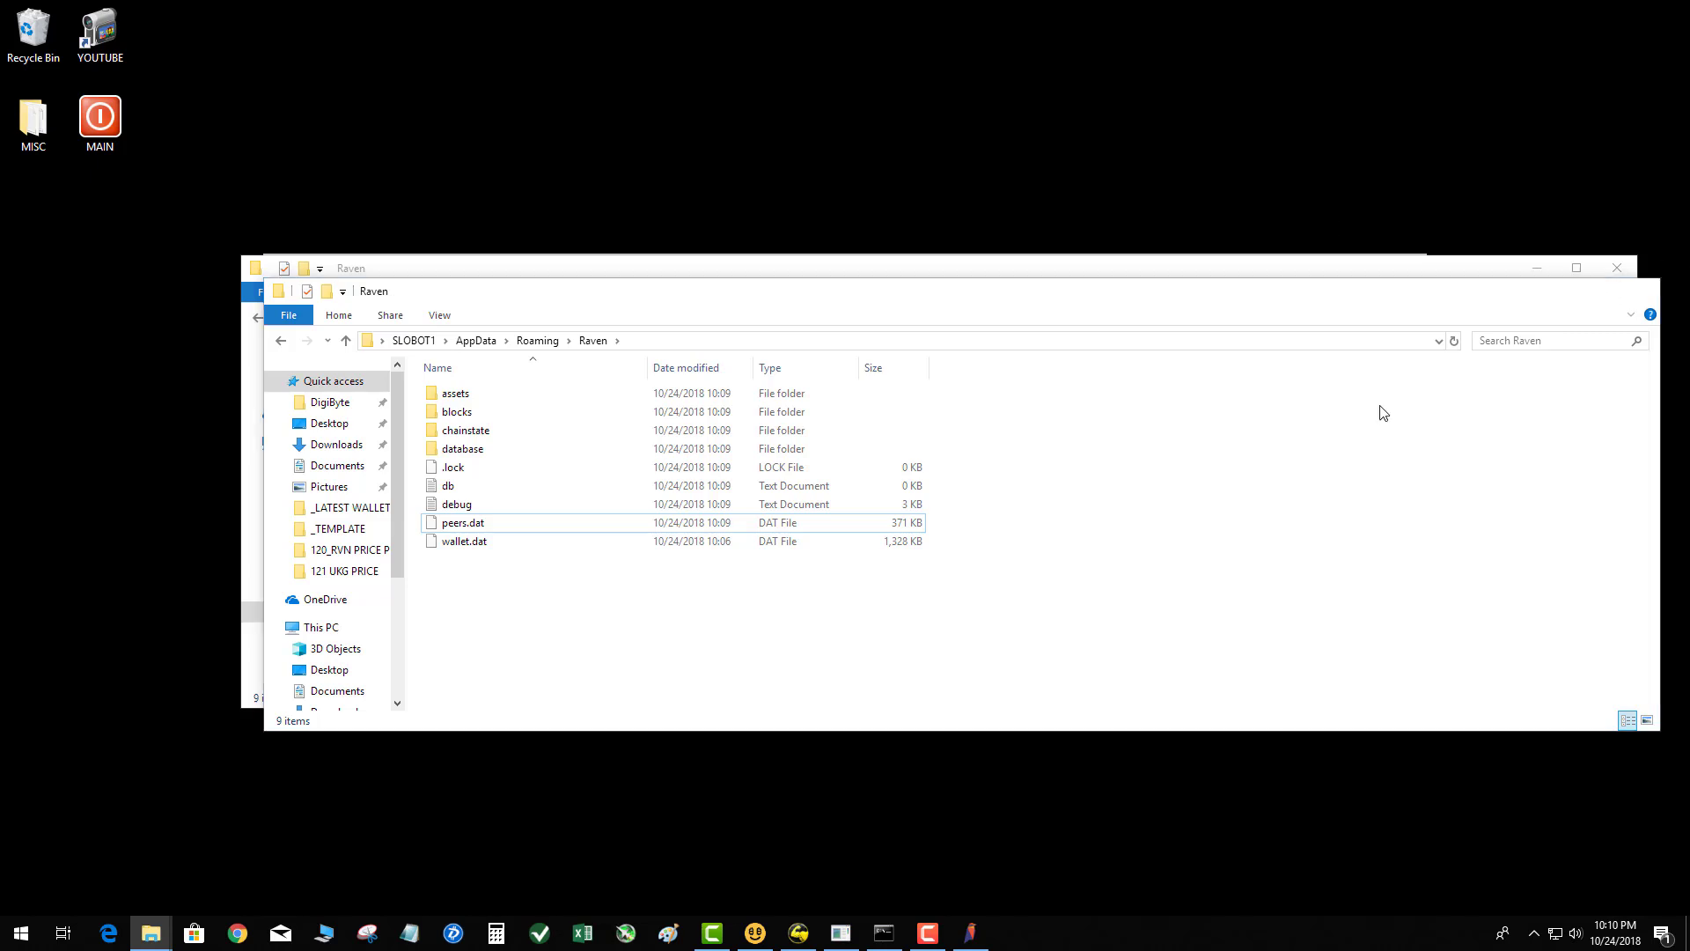
# Close the front Raven folder window and let Raven Core sync headers, now 10 weeks behind
pyautogui.click(970, 932)
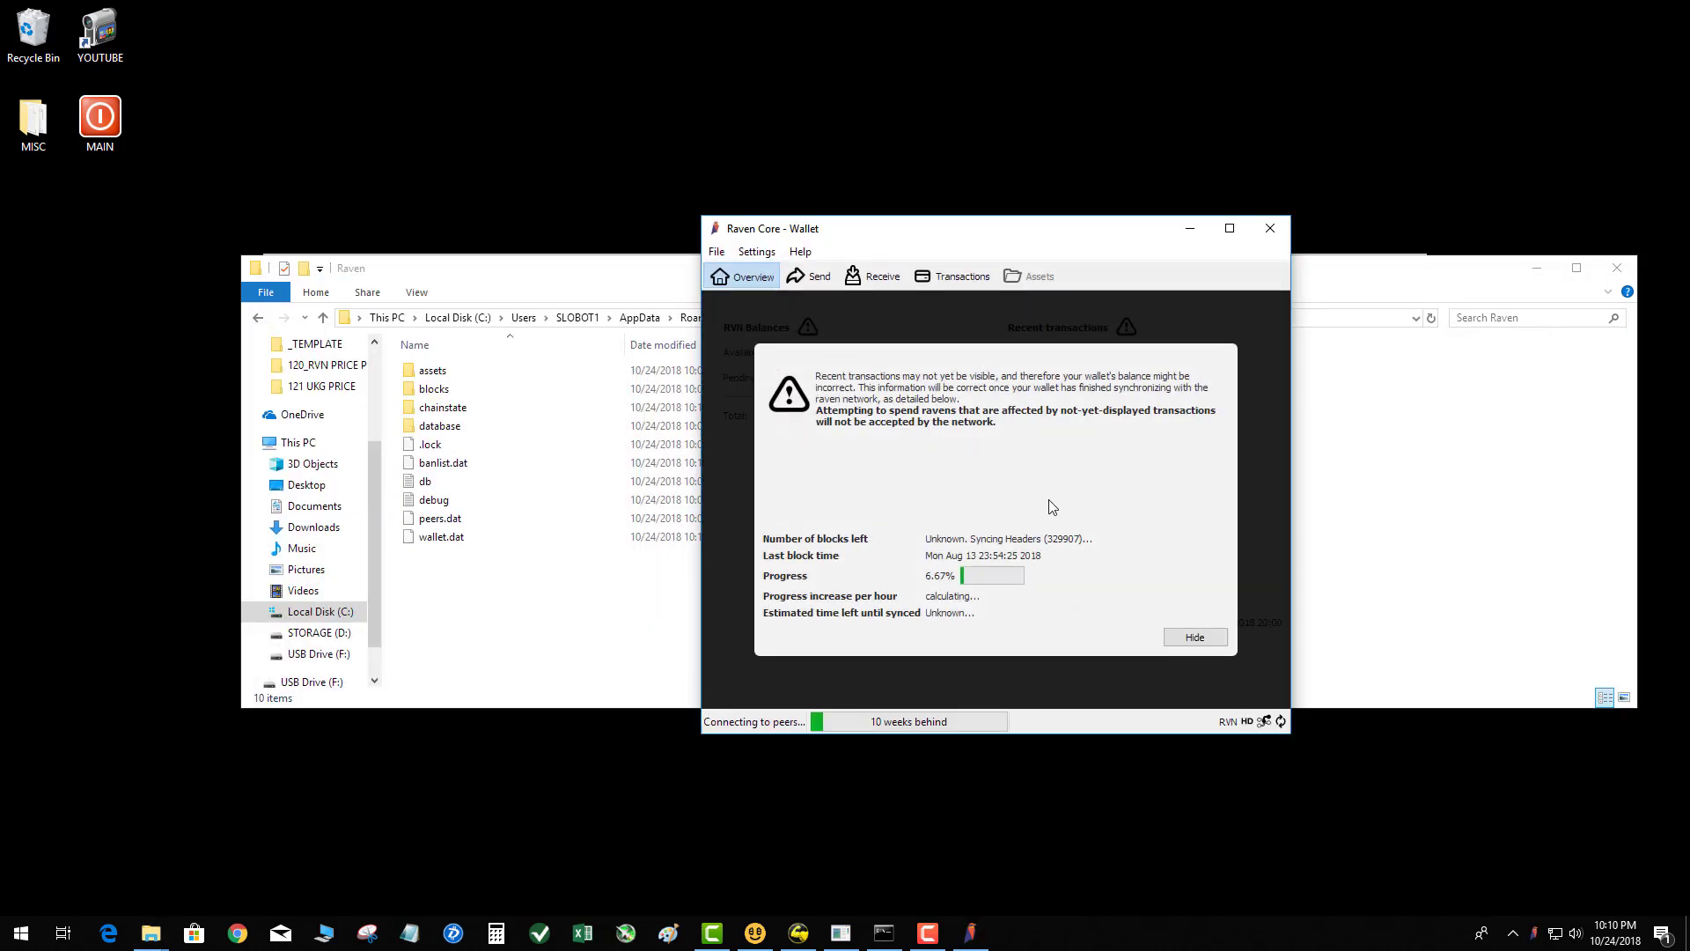